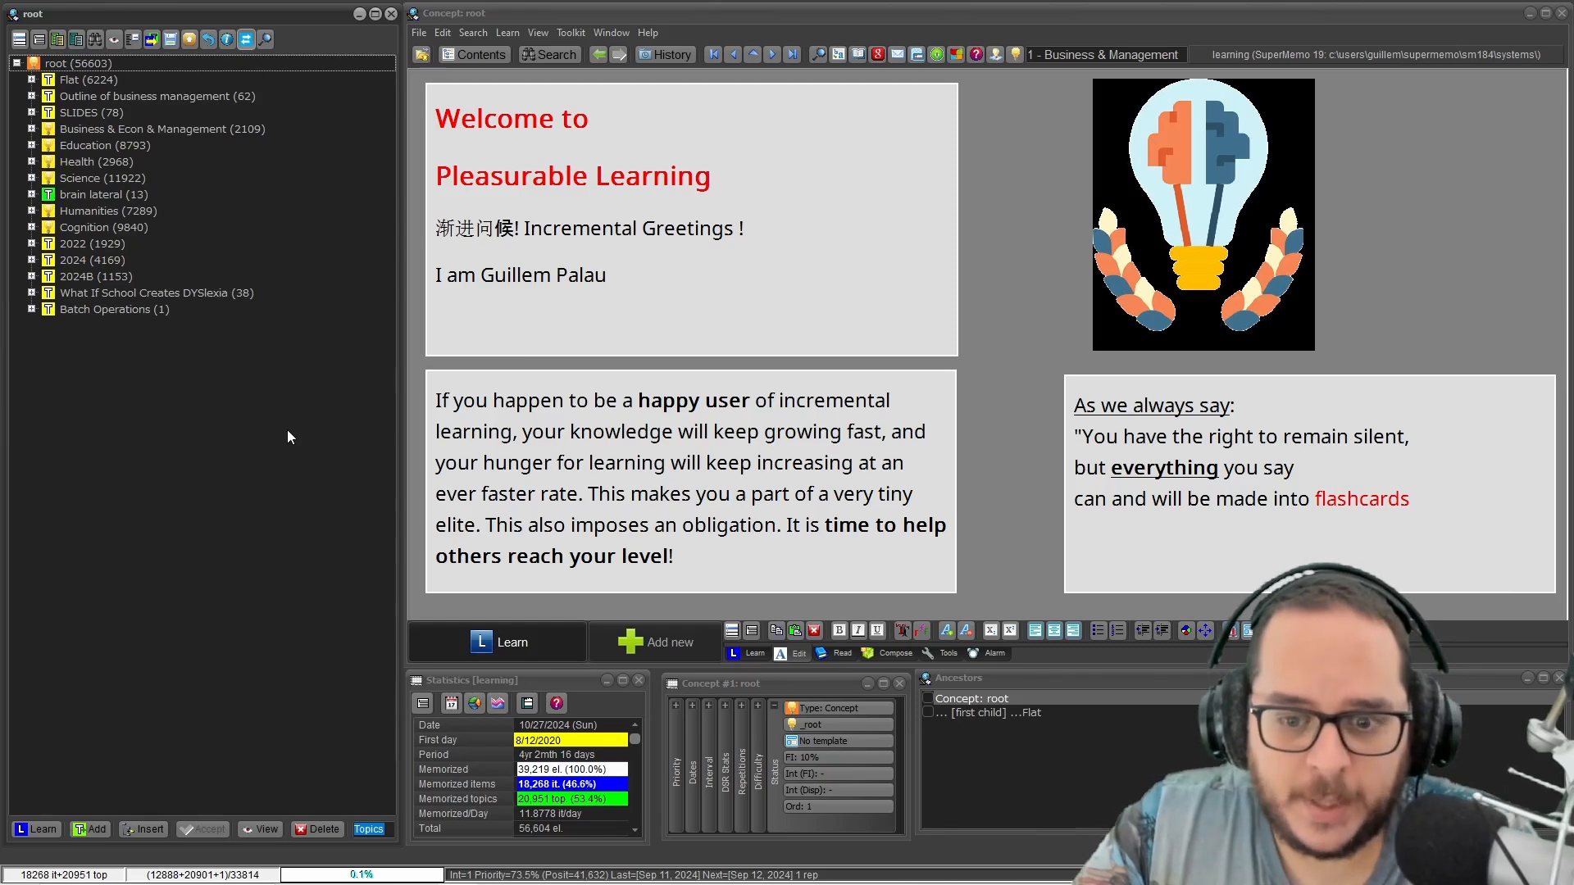
Assign the brain lateral topic to the Neuroscience concept group in its element parameters.
left_click(75, 197)
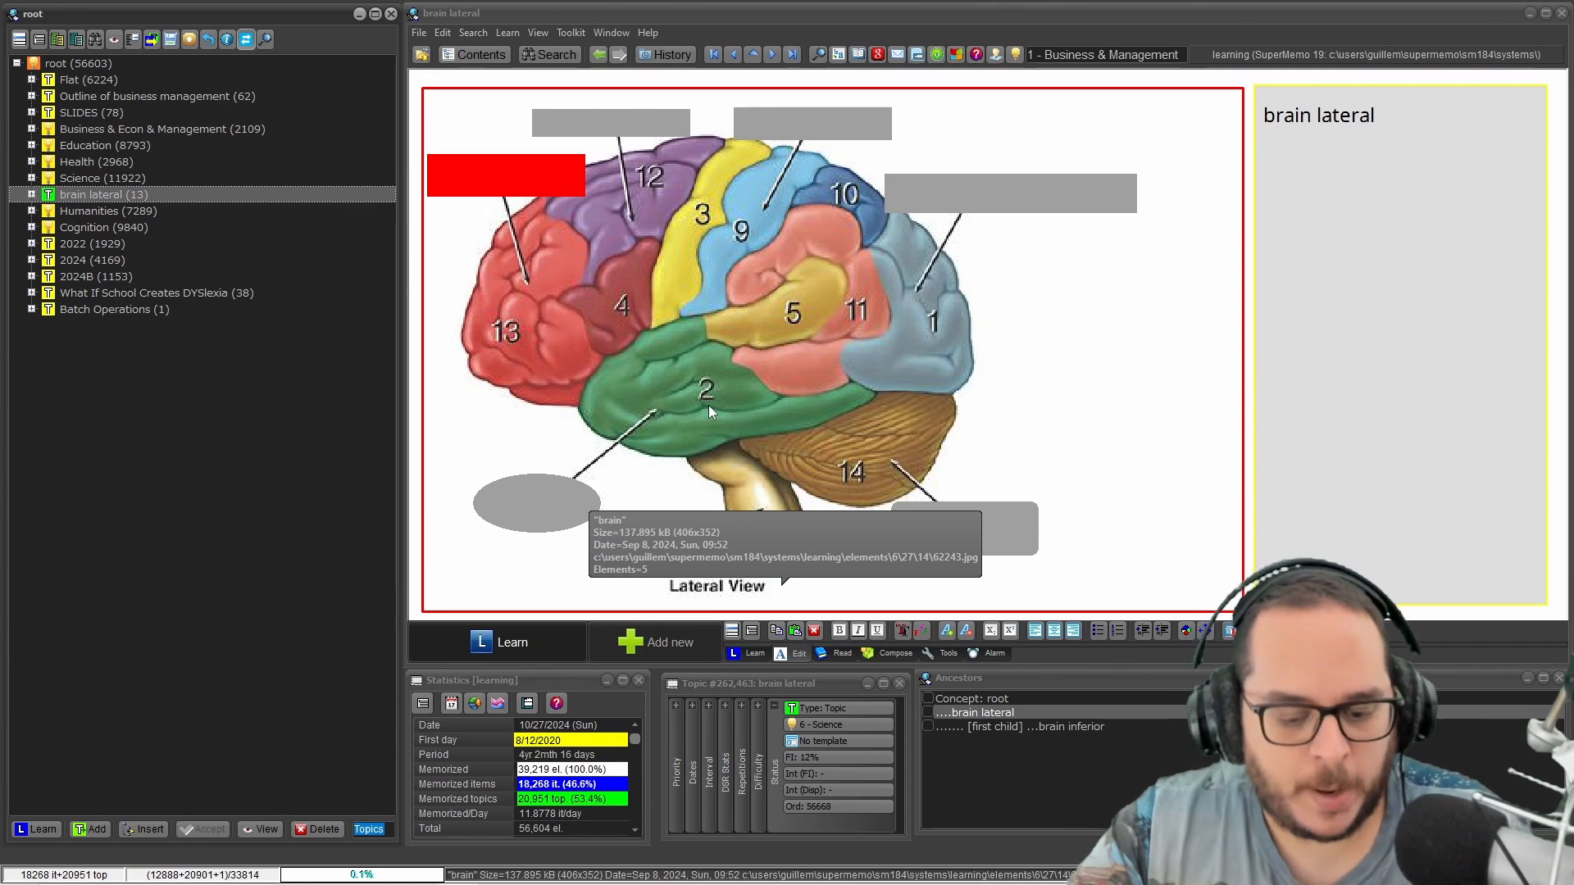
key("ctrl+shift+p")
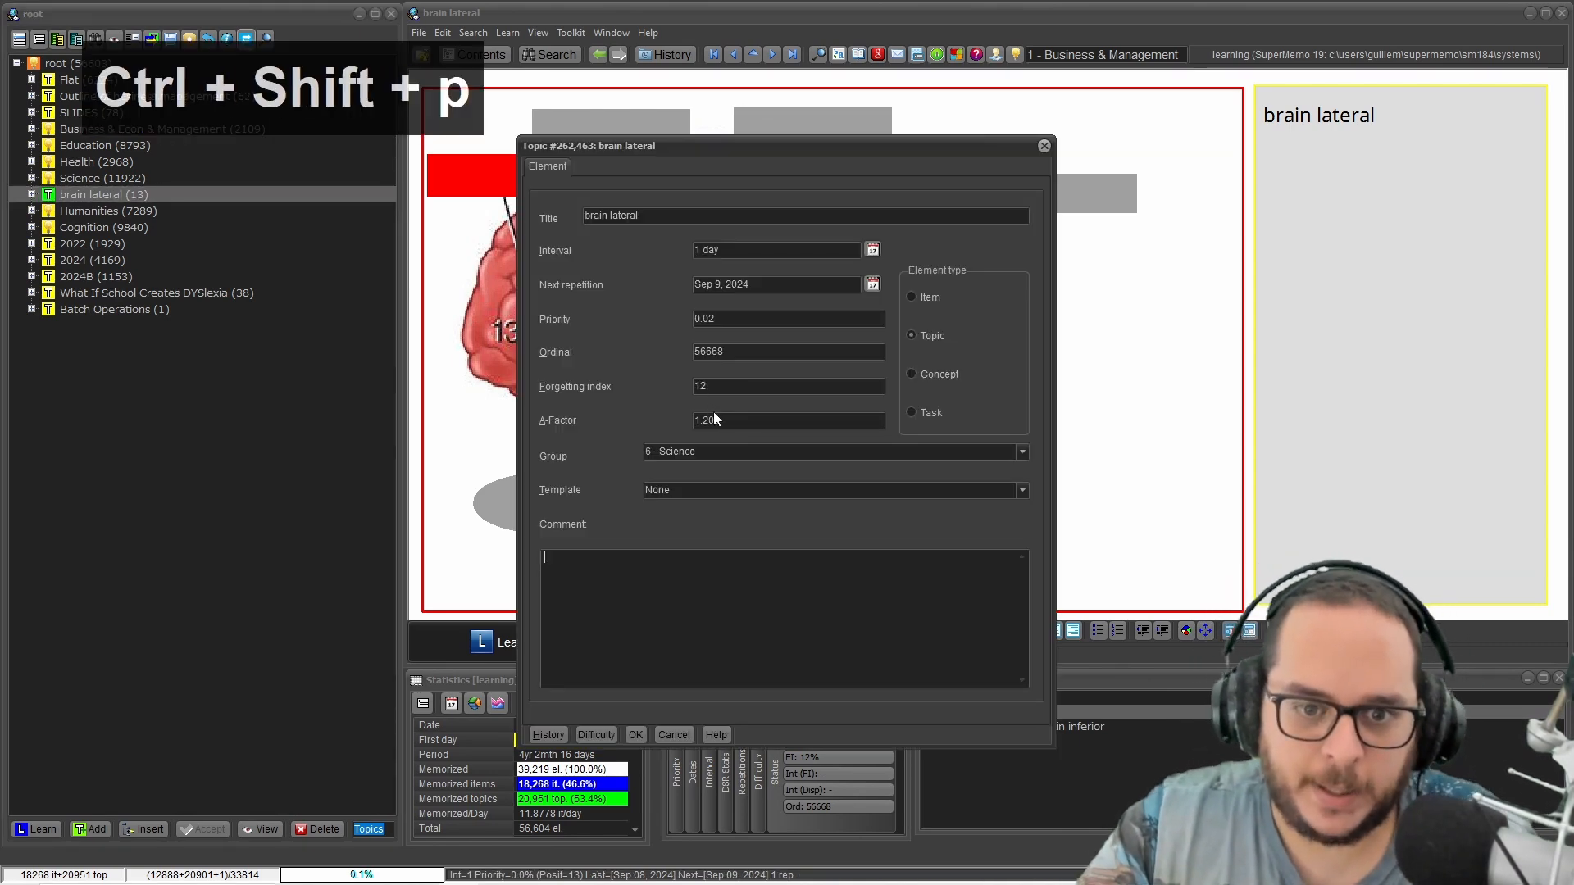
left_click(734, 452)
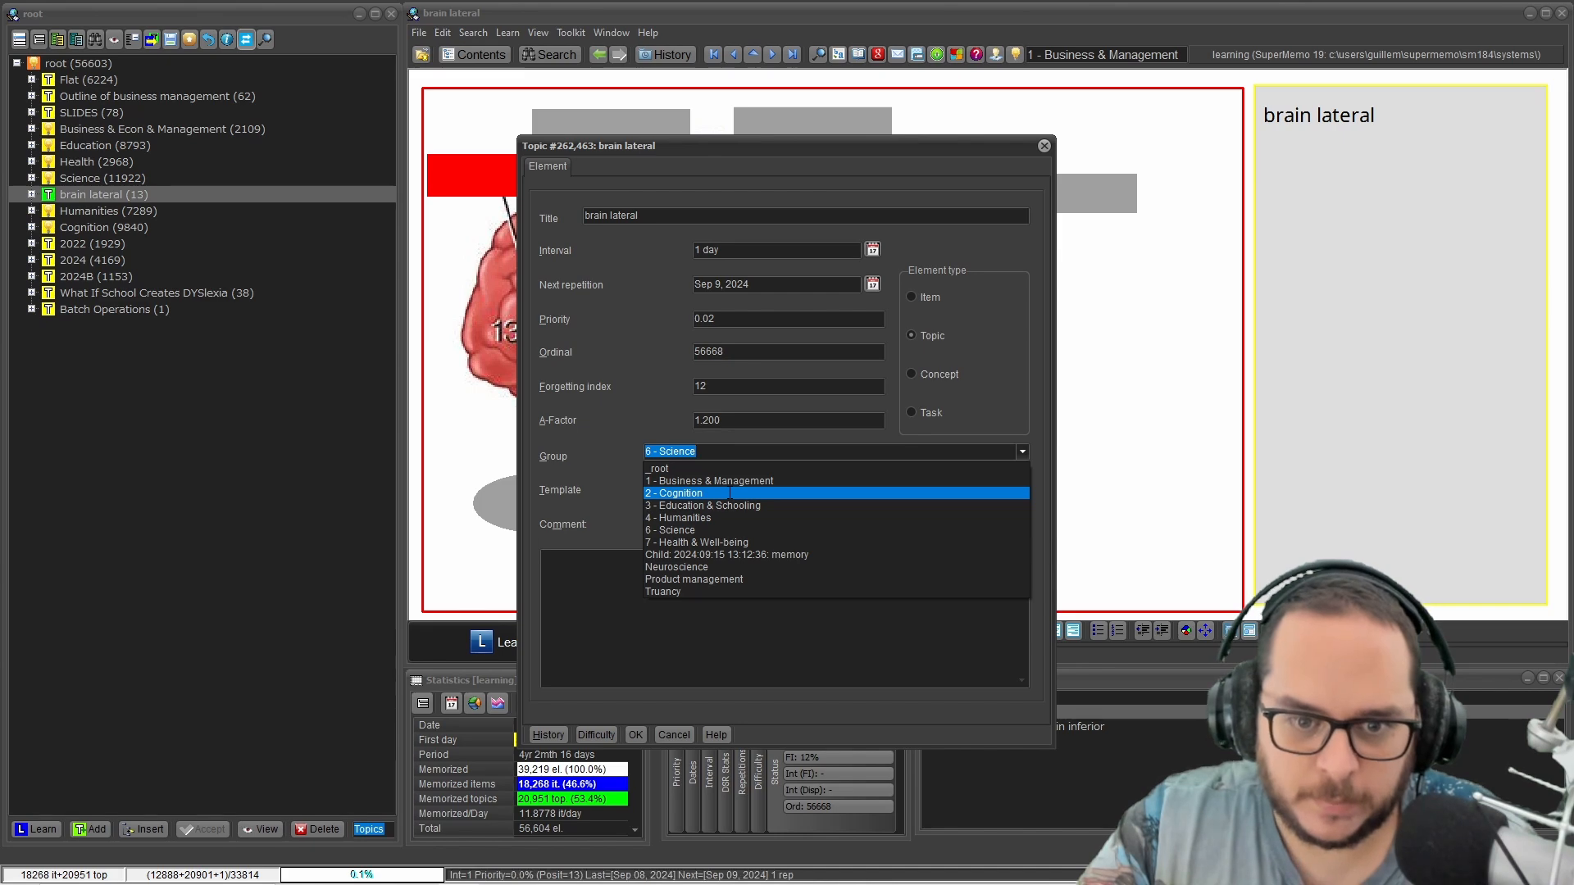
left_click(677, 567)
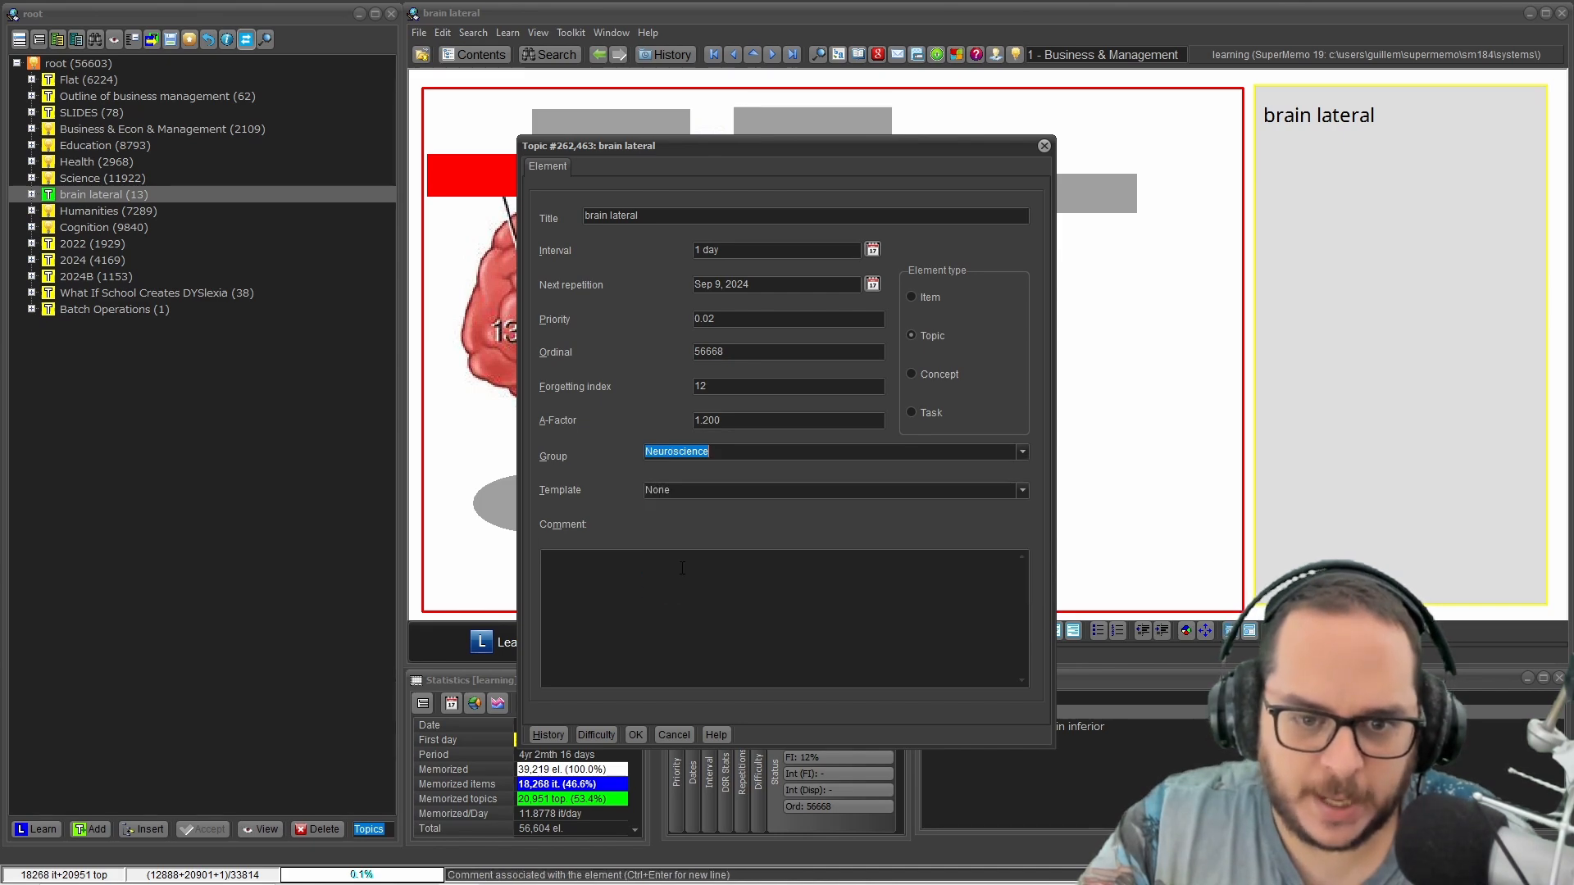
left_click(636, 735)
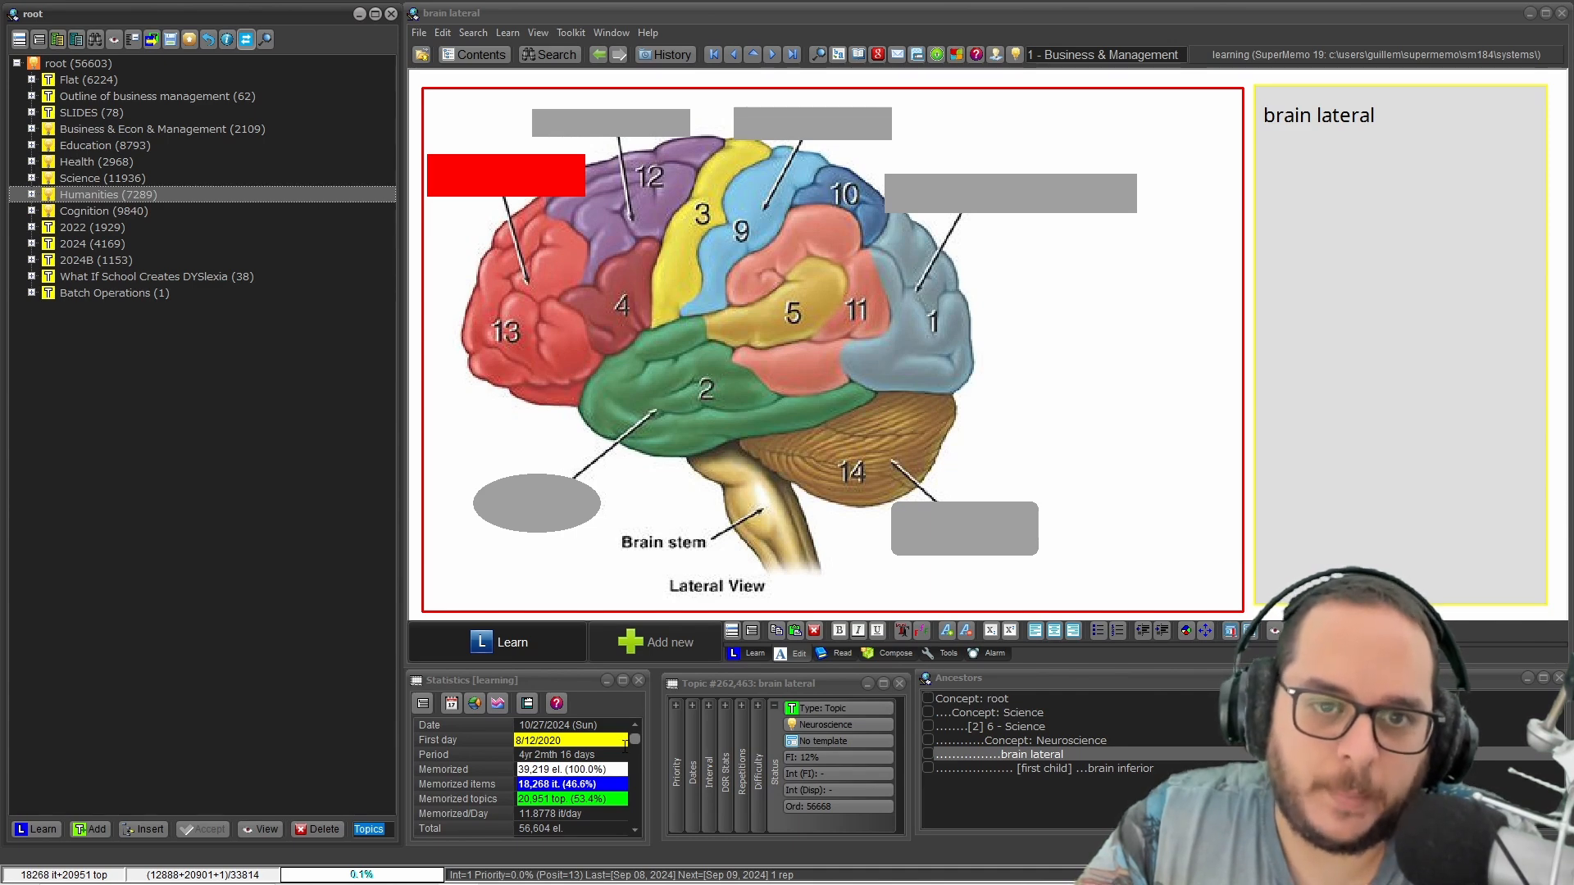
Find the Discourse topic within the [1.6] 2022 branch, inspect its child elements and return to the Discourse topic.
left_click(31, 227)
left_click(46, 245)
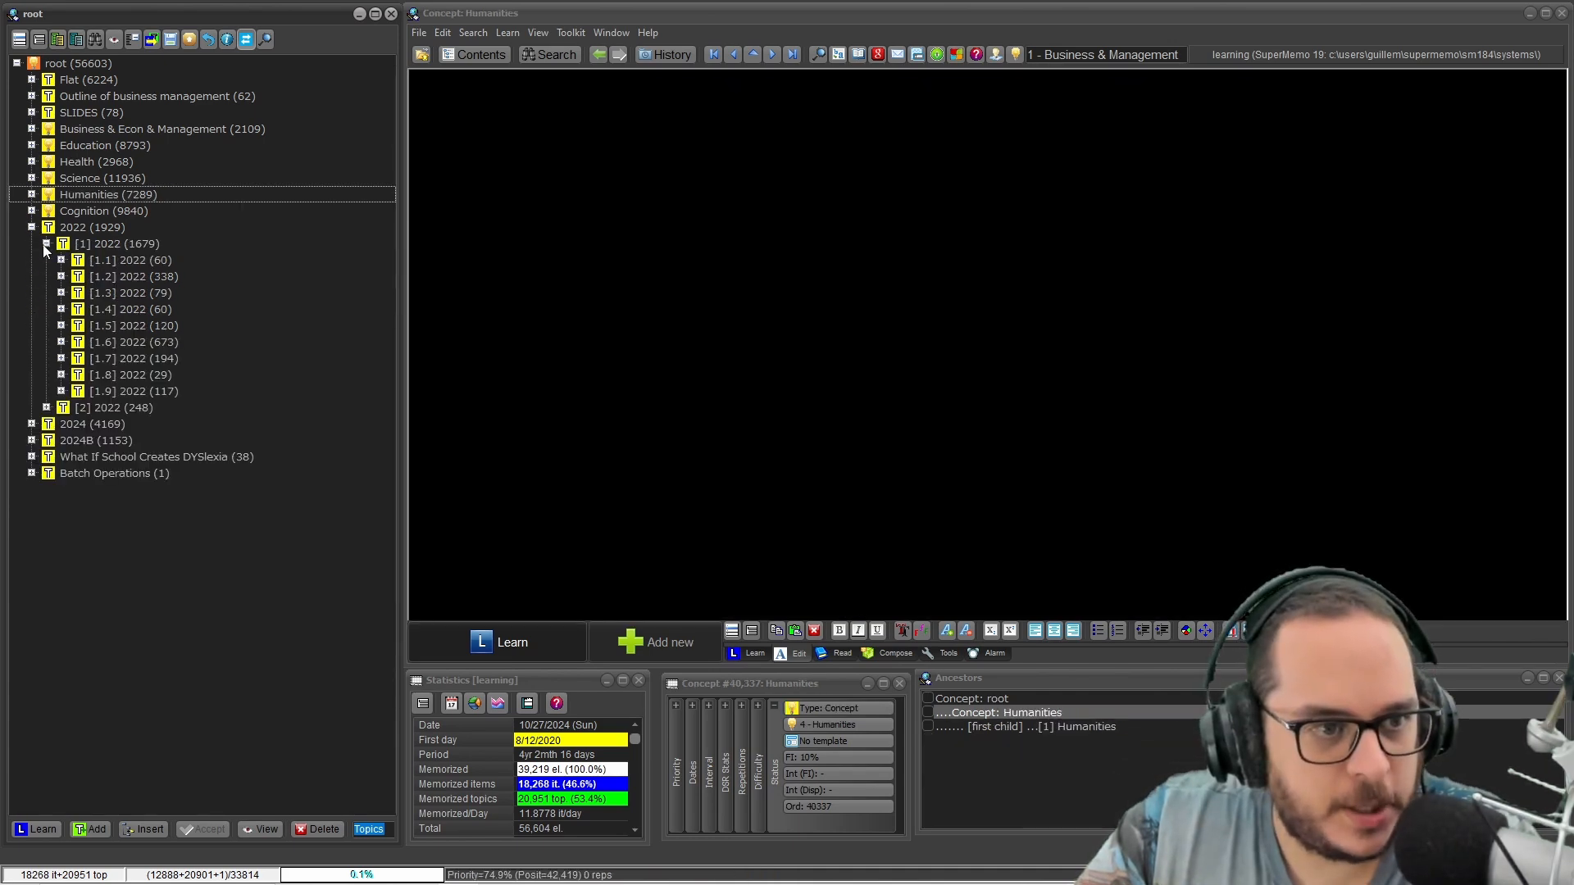
left_click(60, 277)
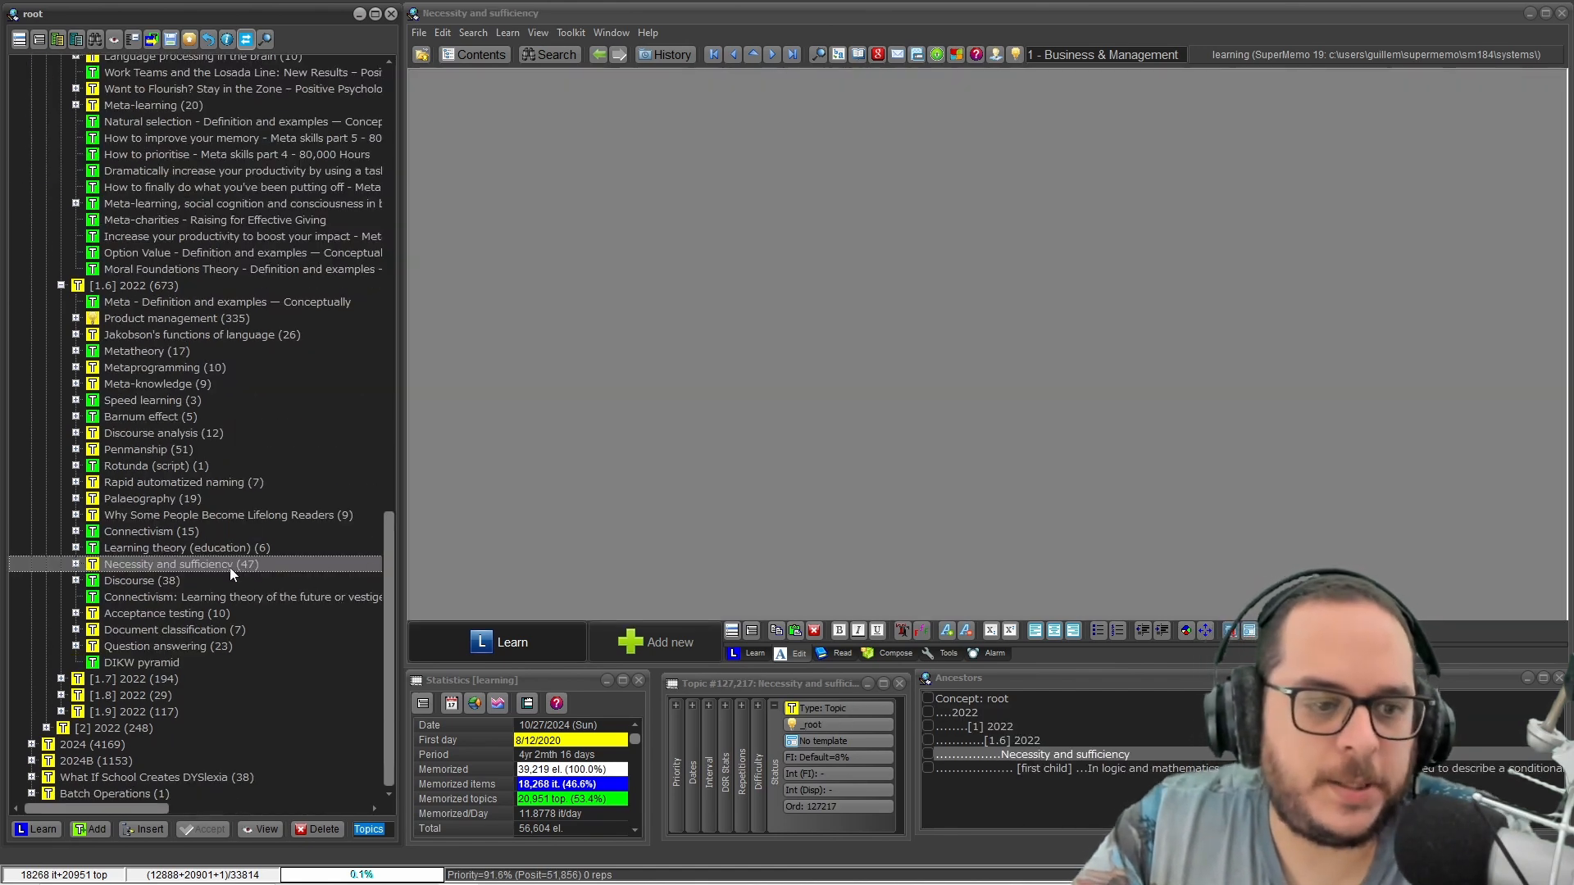
left_click(153, 577)
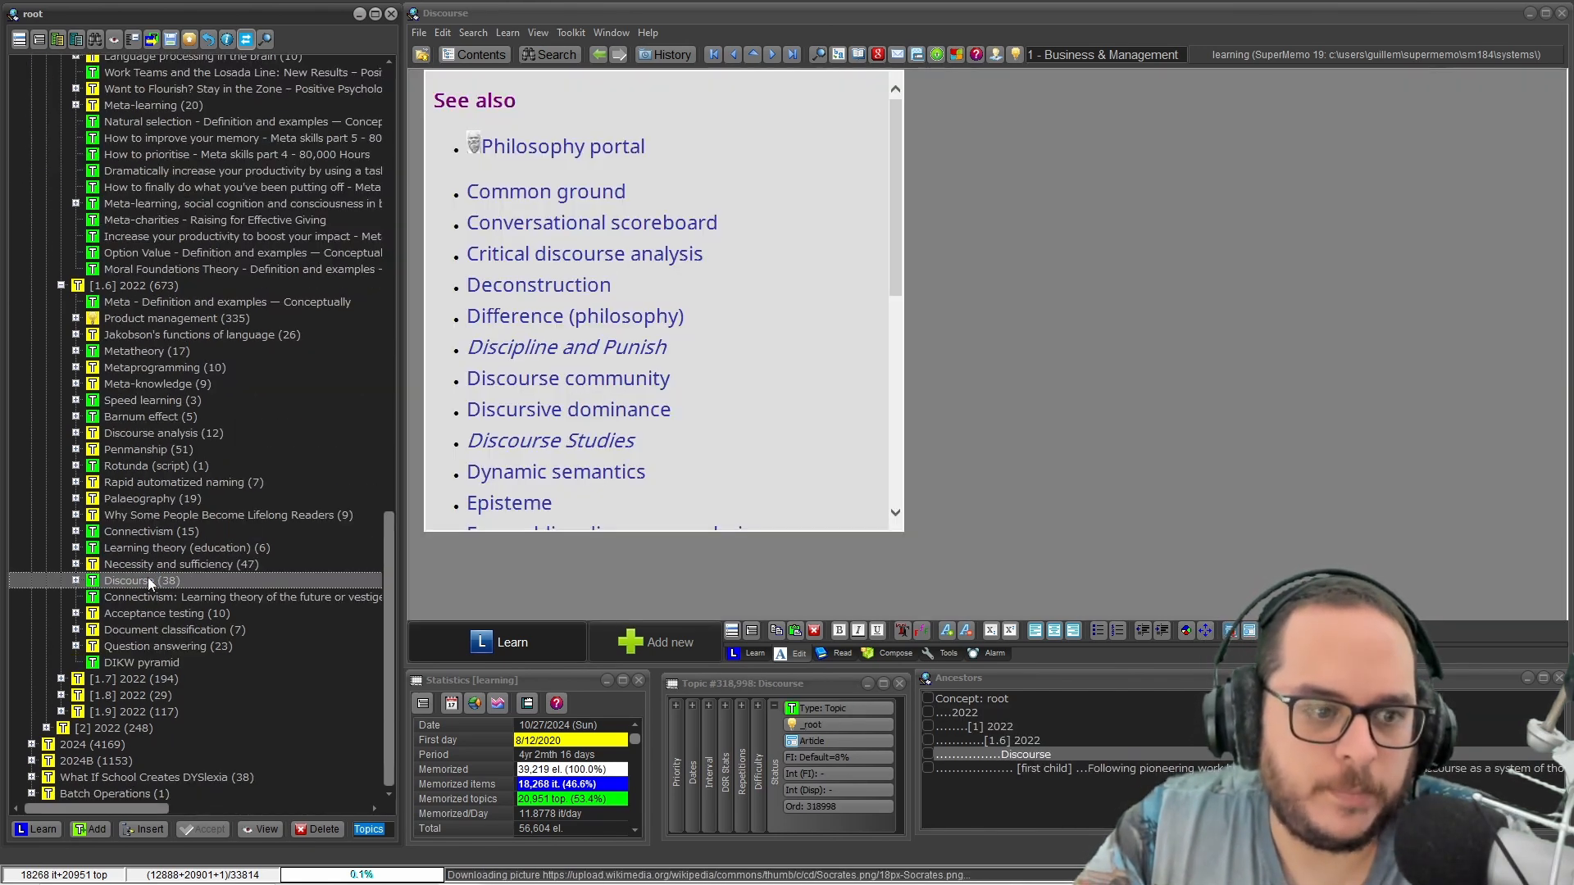
left_click(76, 580)
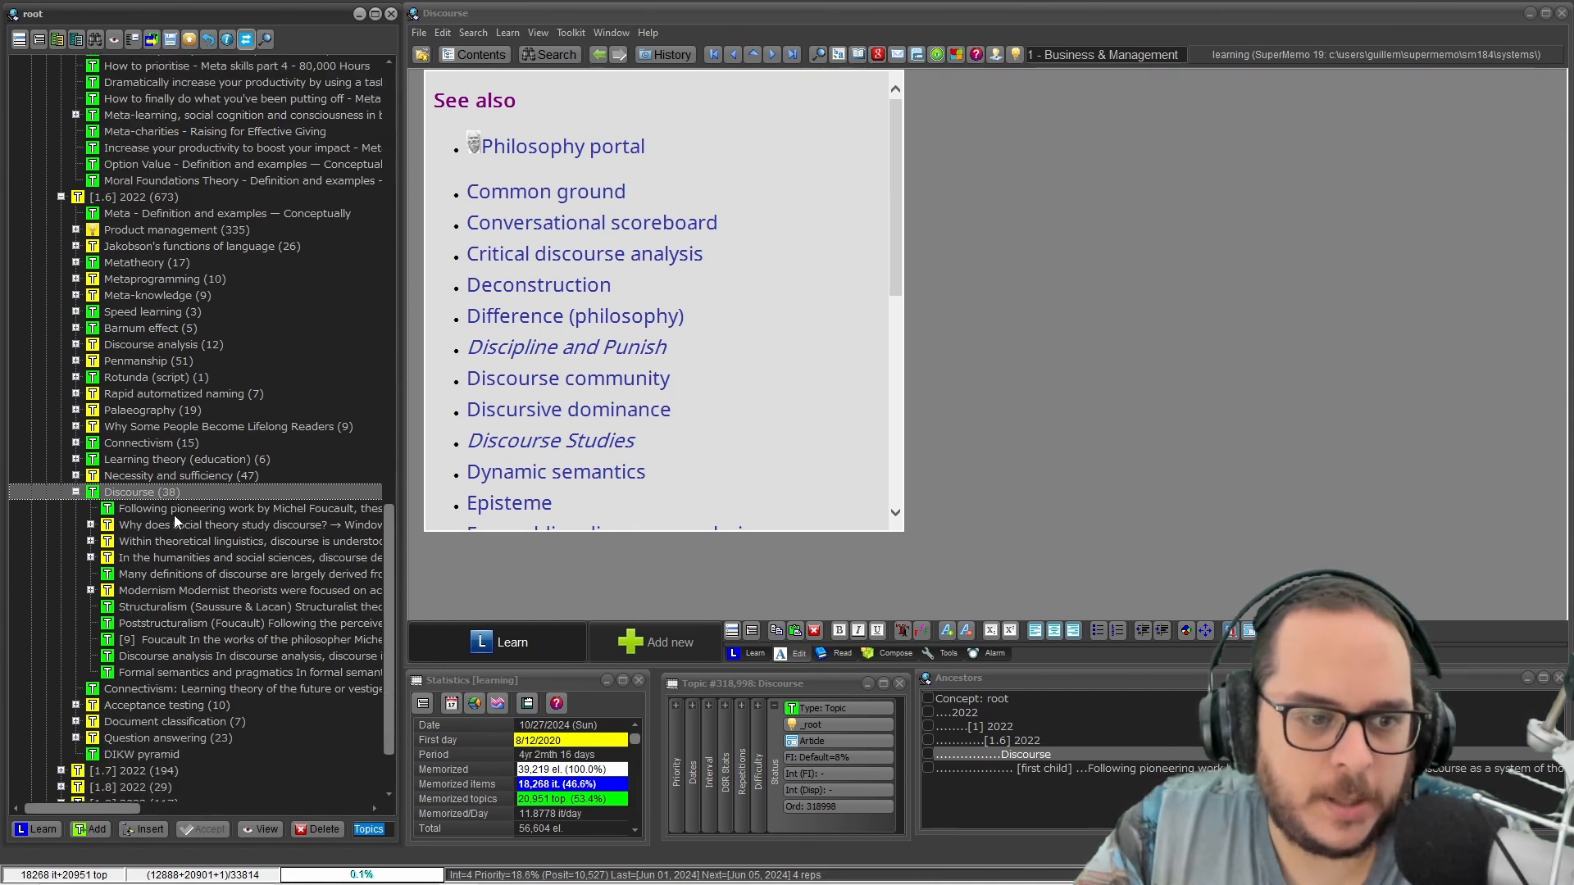
left_click(91, 541)
left_click(91, 541)
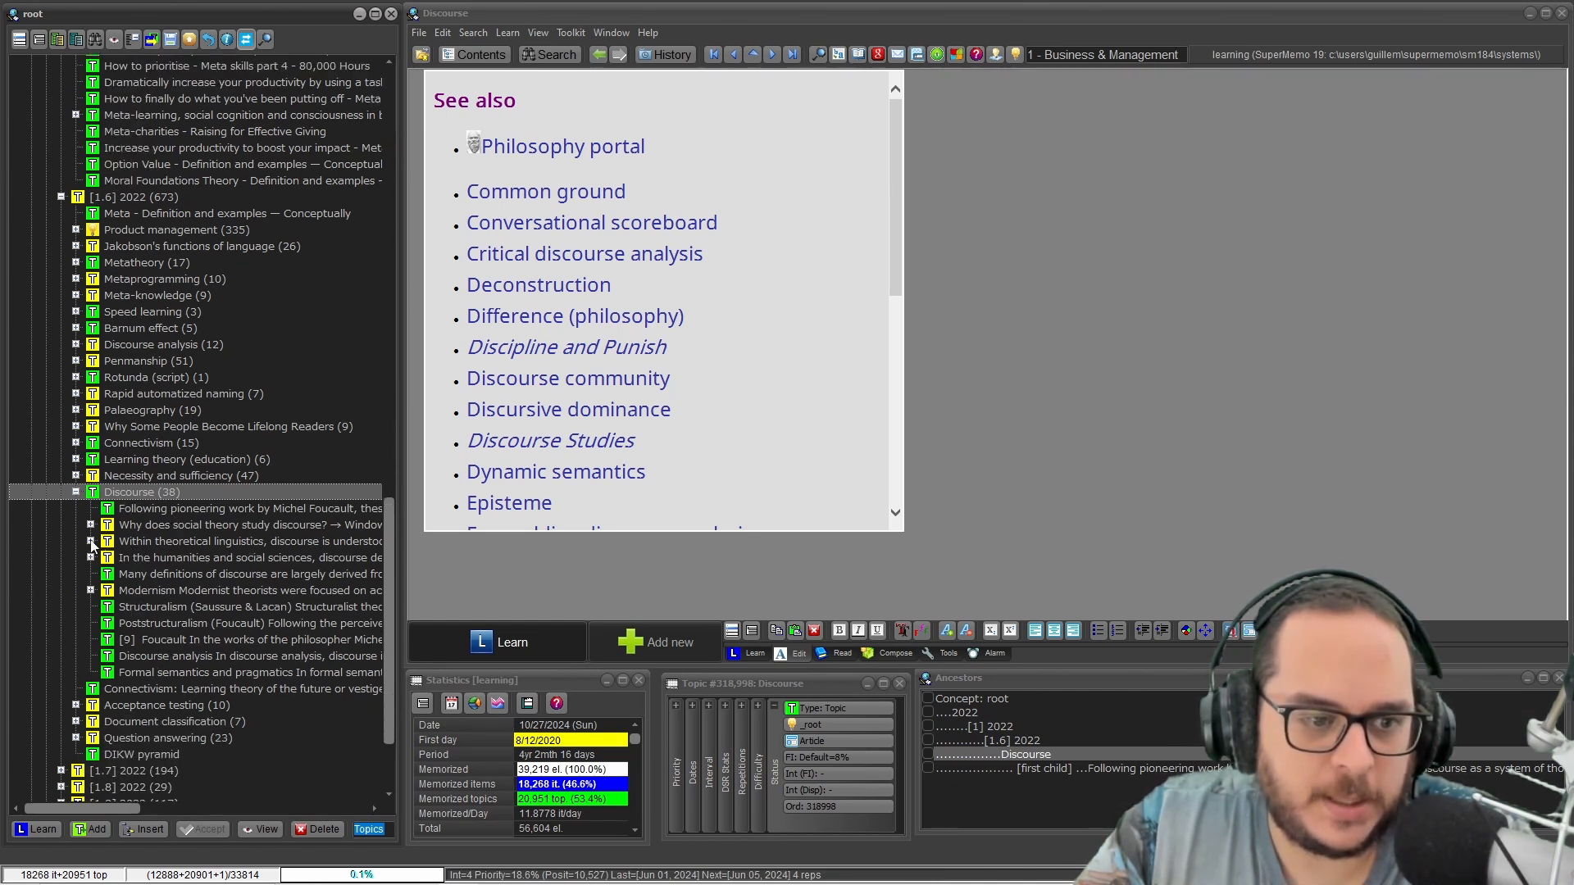
left_click(218, 555)
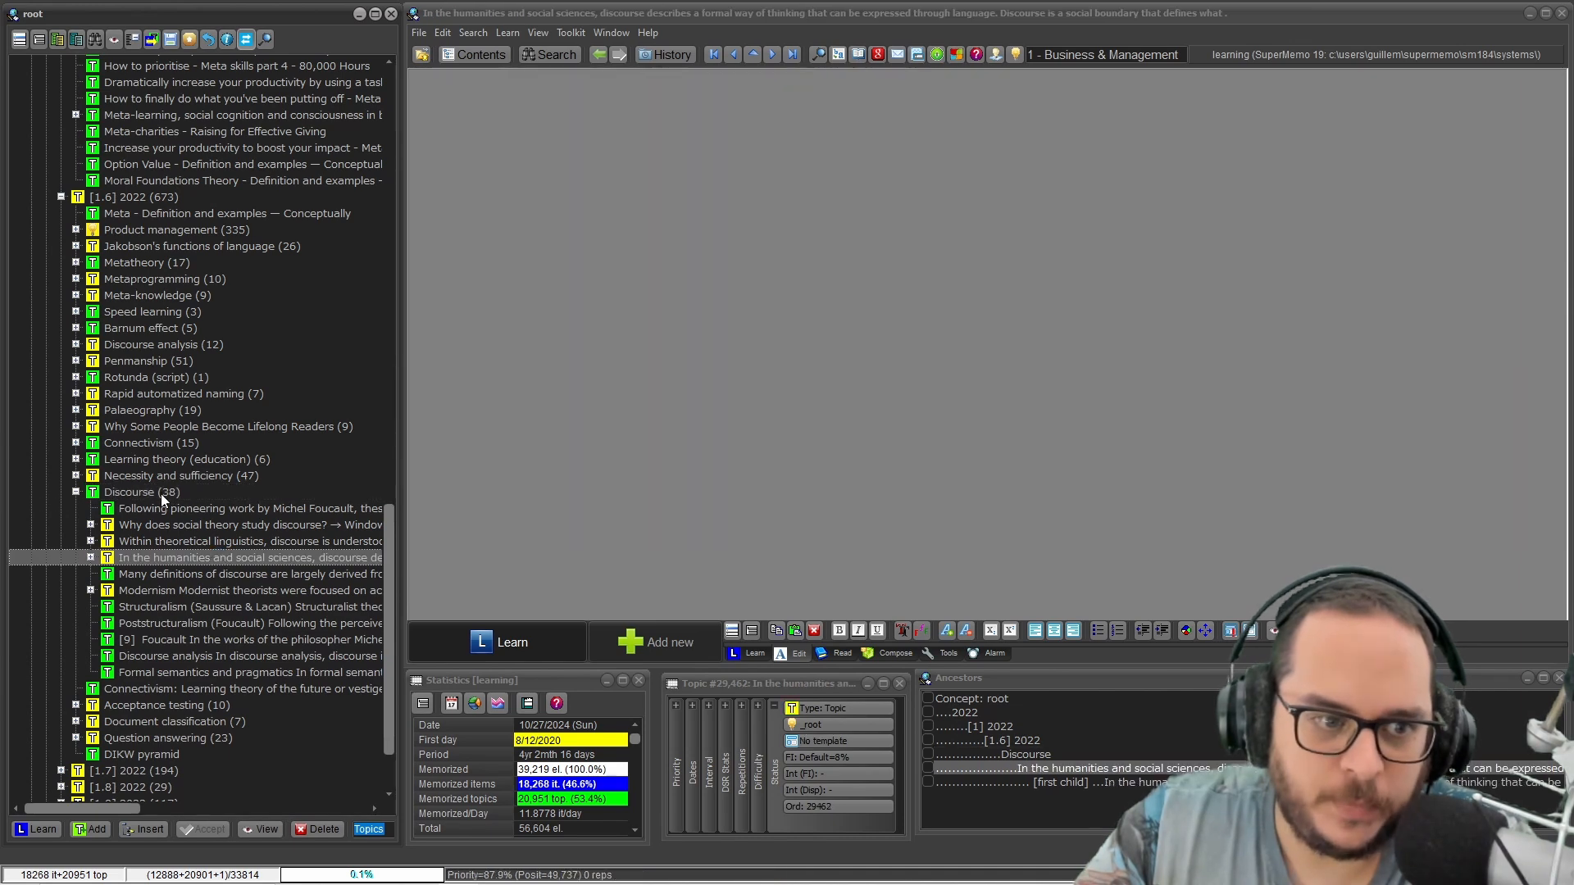
left_click(159, 493)
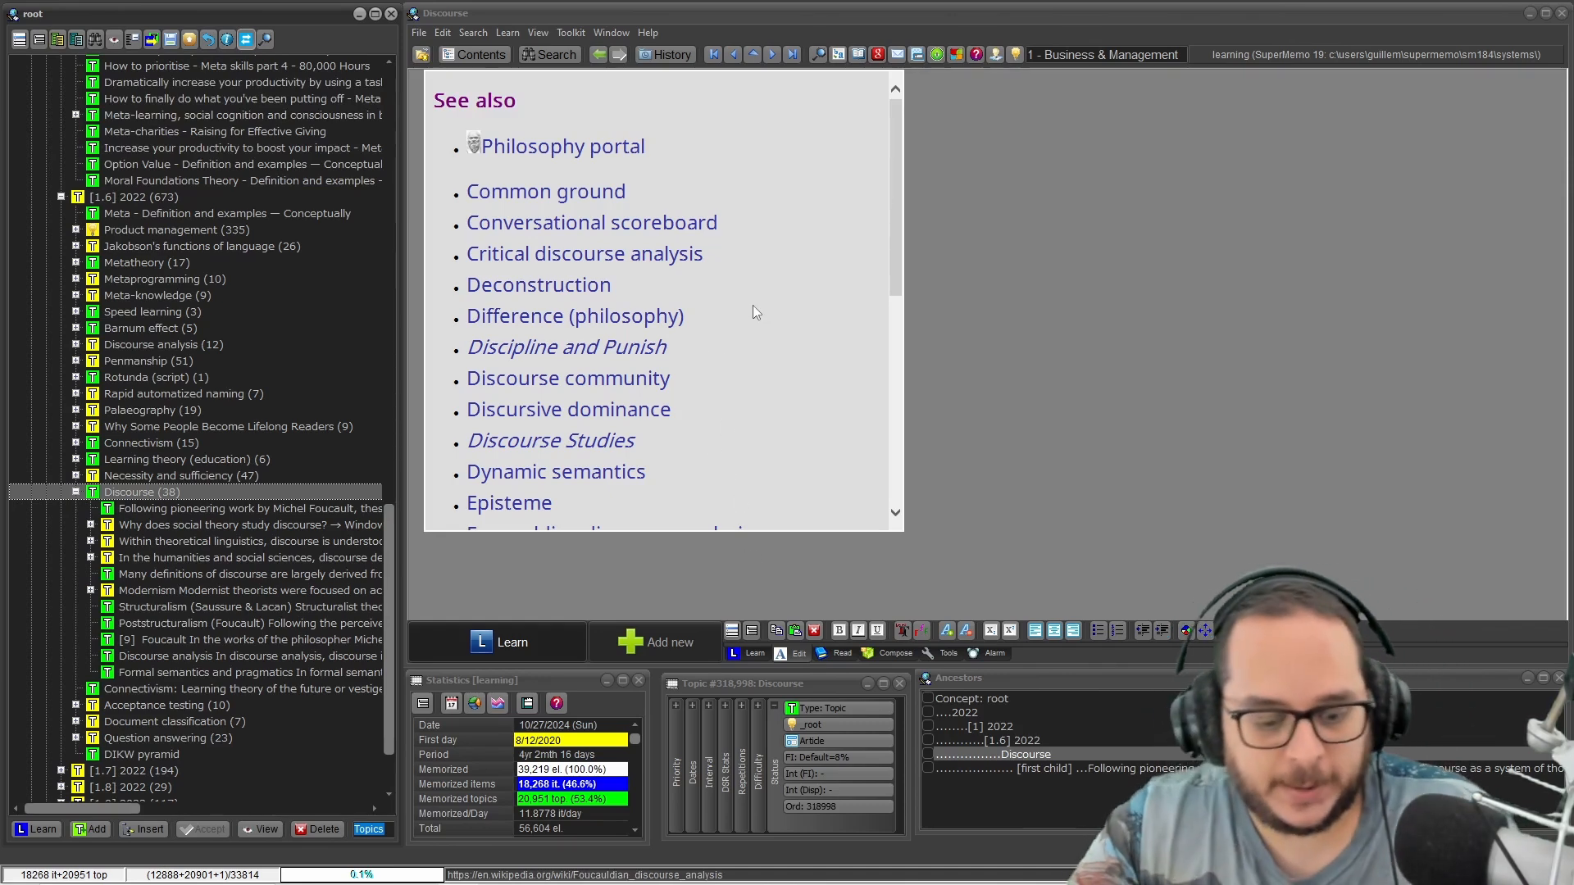
Assign the Discourse topic to the 4 - Humanities concept group in its element parameters.
key("ctrl+shift+p")
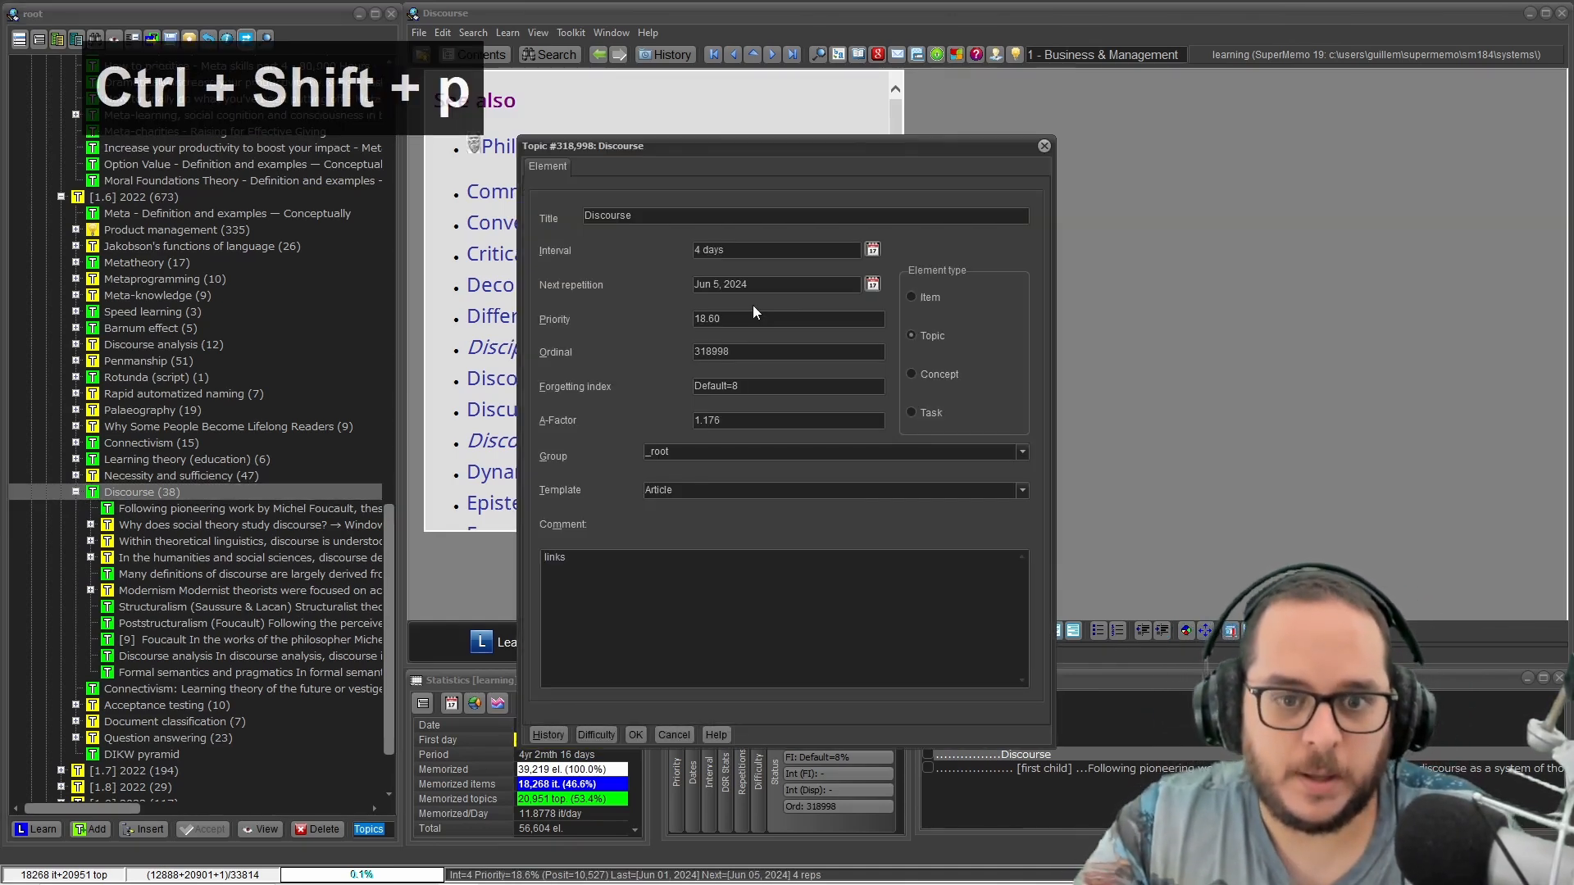
left_click(705, 452)
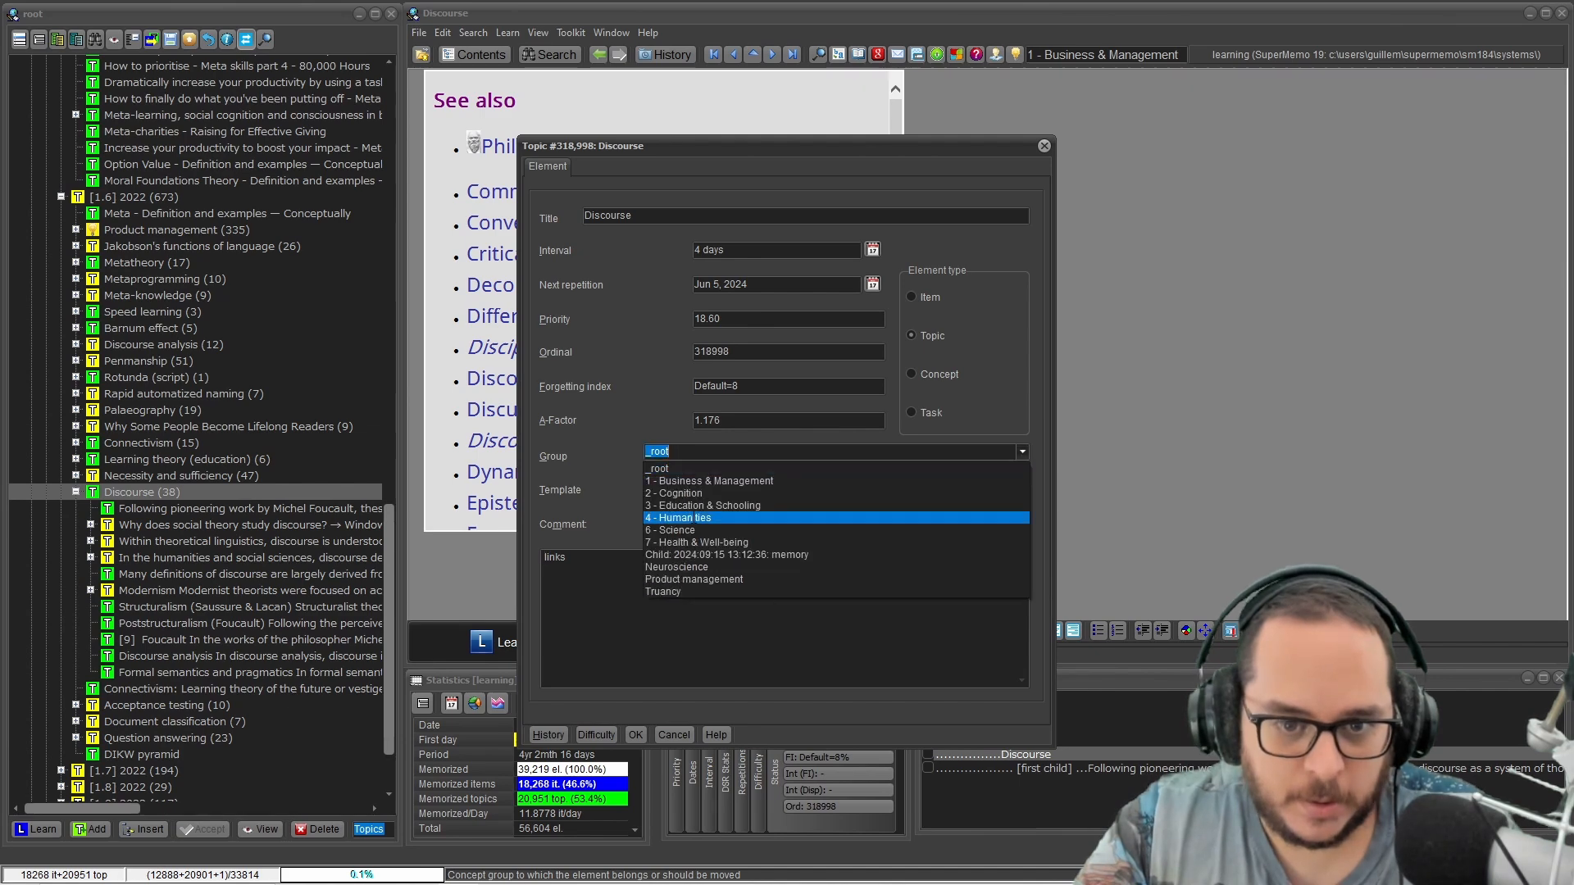
left_click(694, 518)
left_click(643, 730)
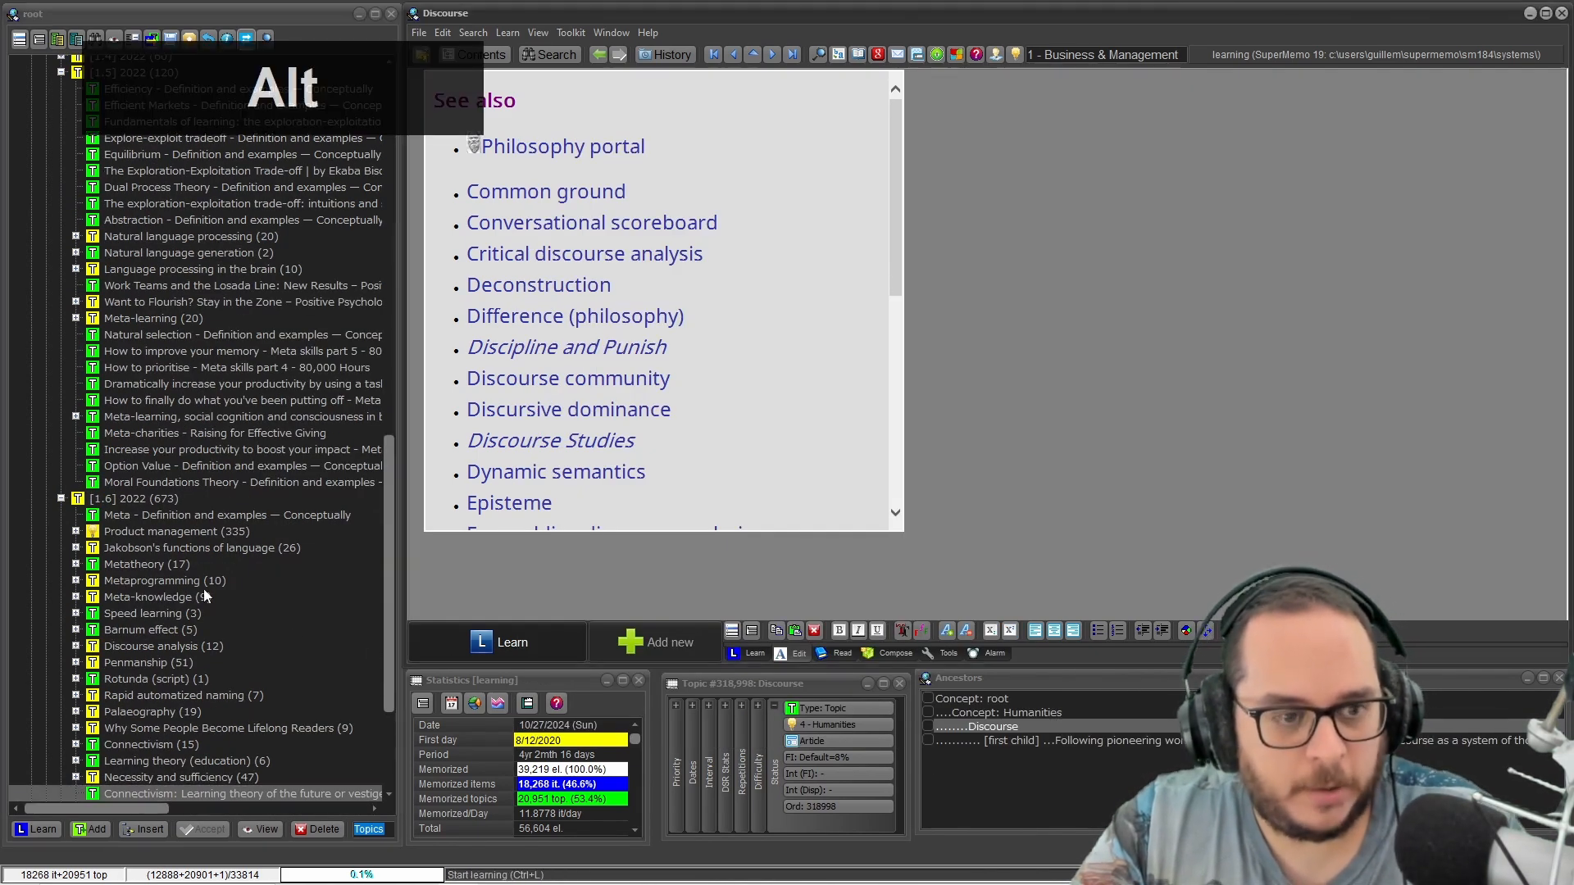
Locate the Discourse topic in the contents tree, expand it and check the concept group of its first child.
key("alt+c")
scroll(213, 628, "down", 5)
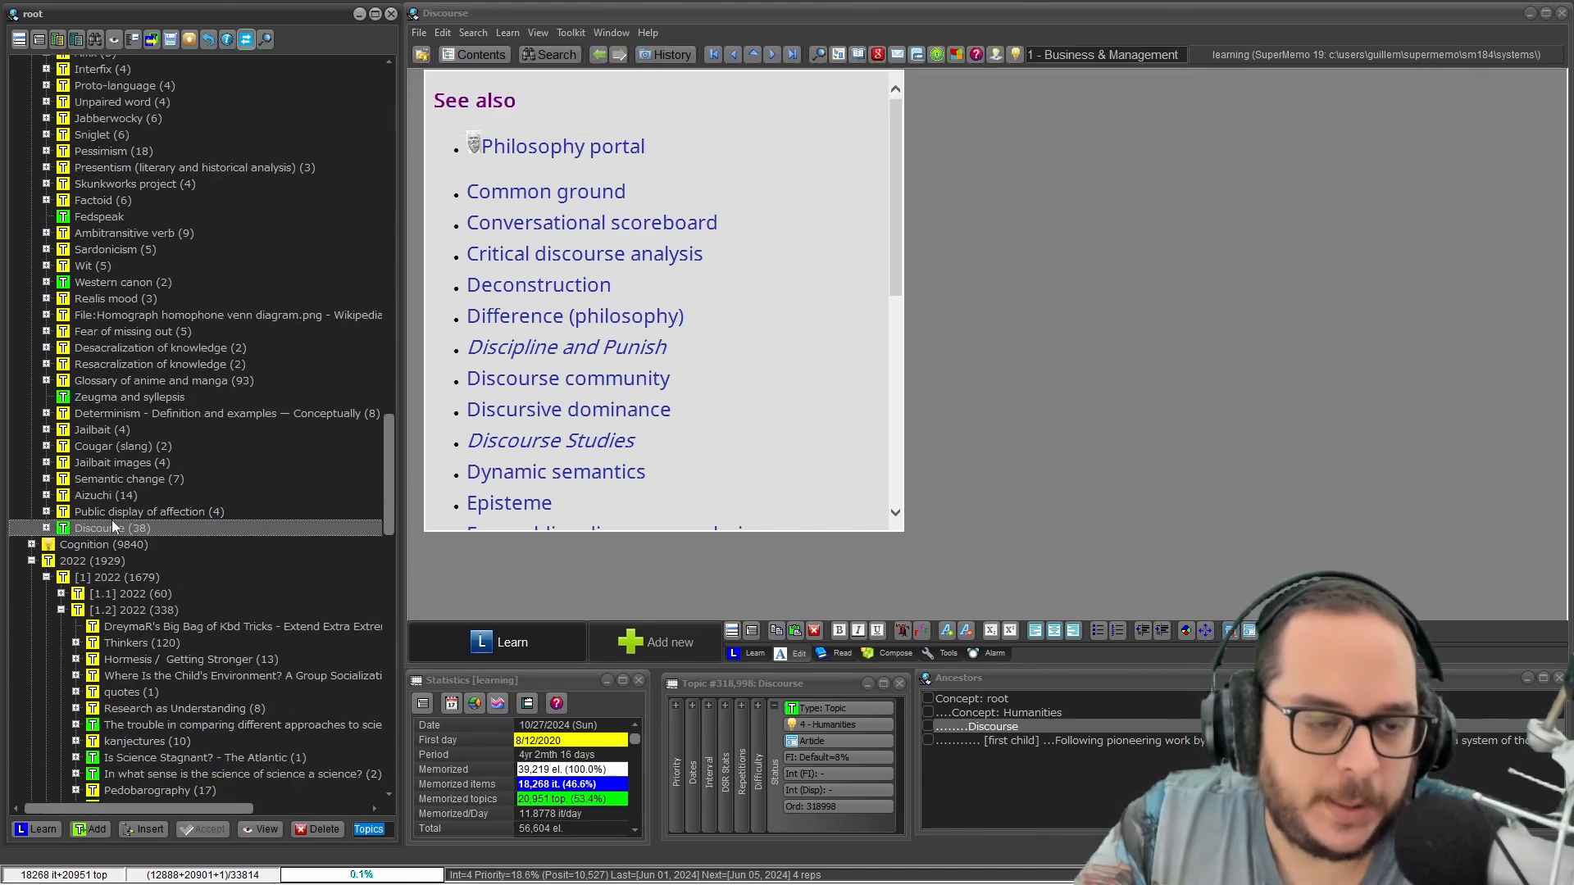
left_click(45, 528)
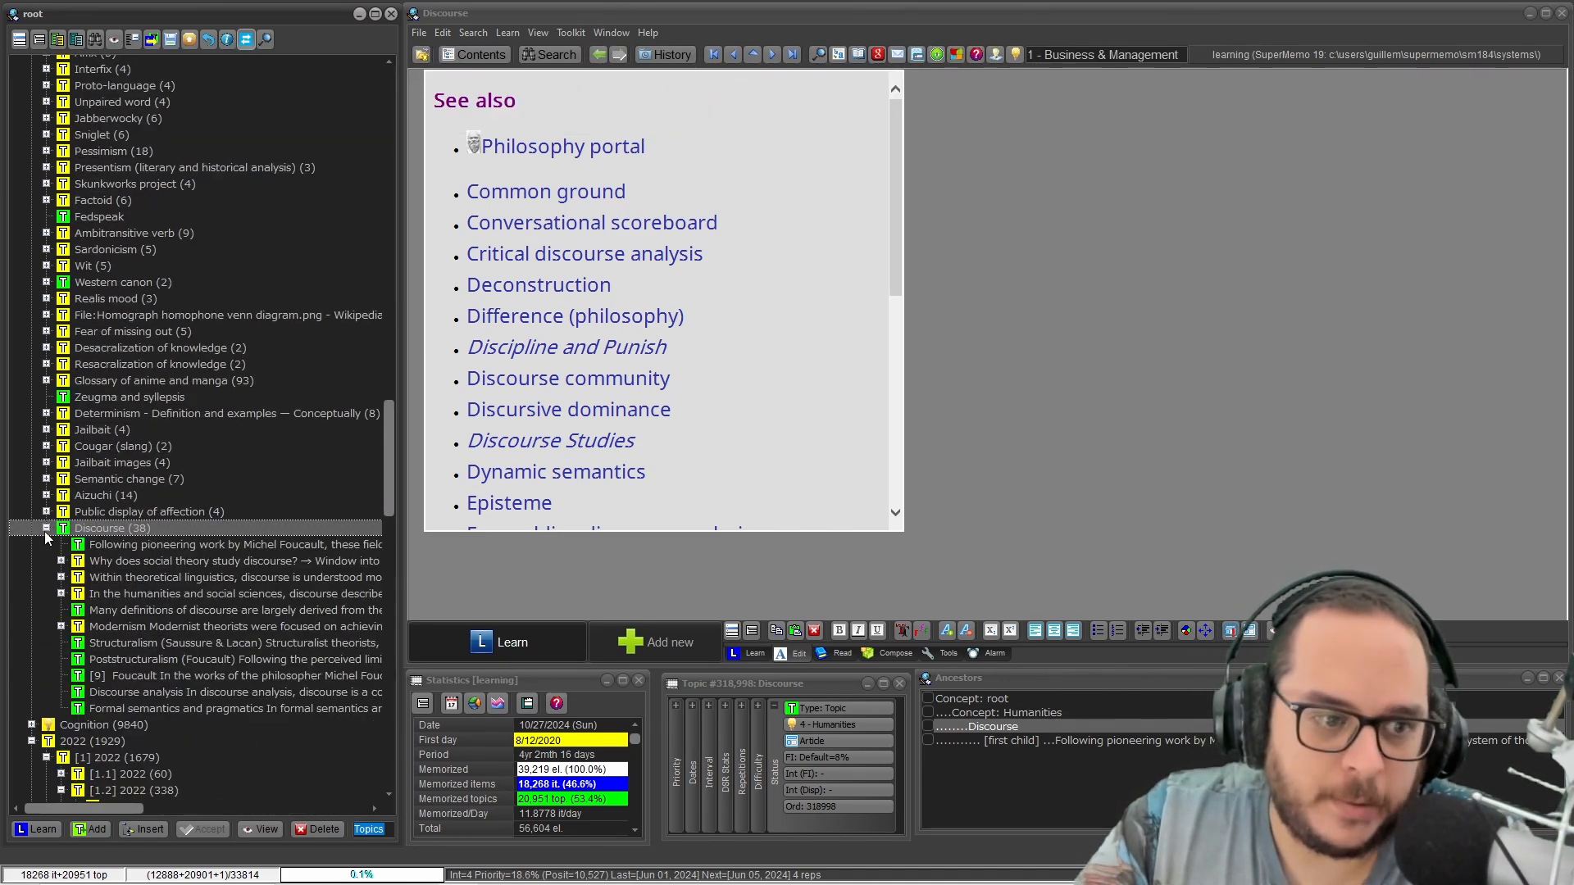
left_click(92, 545)
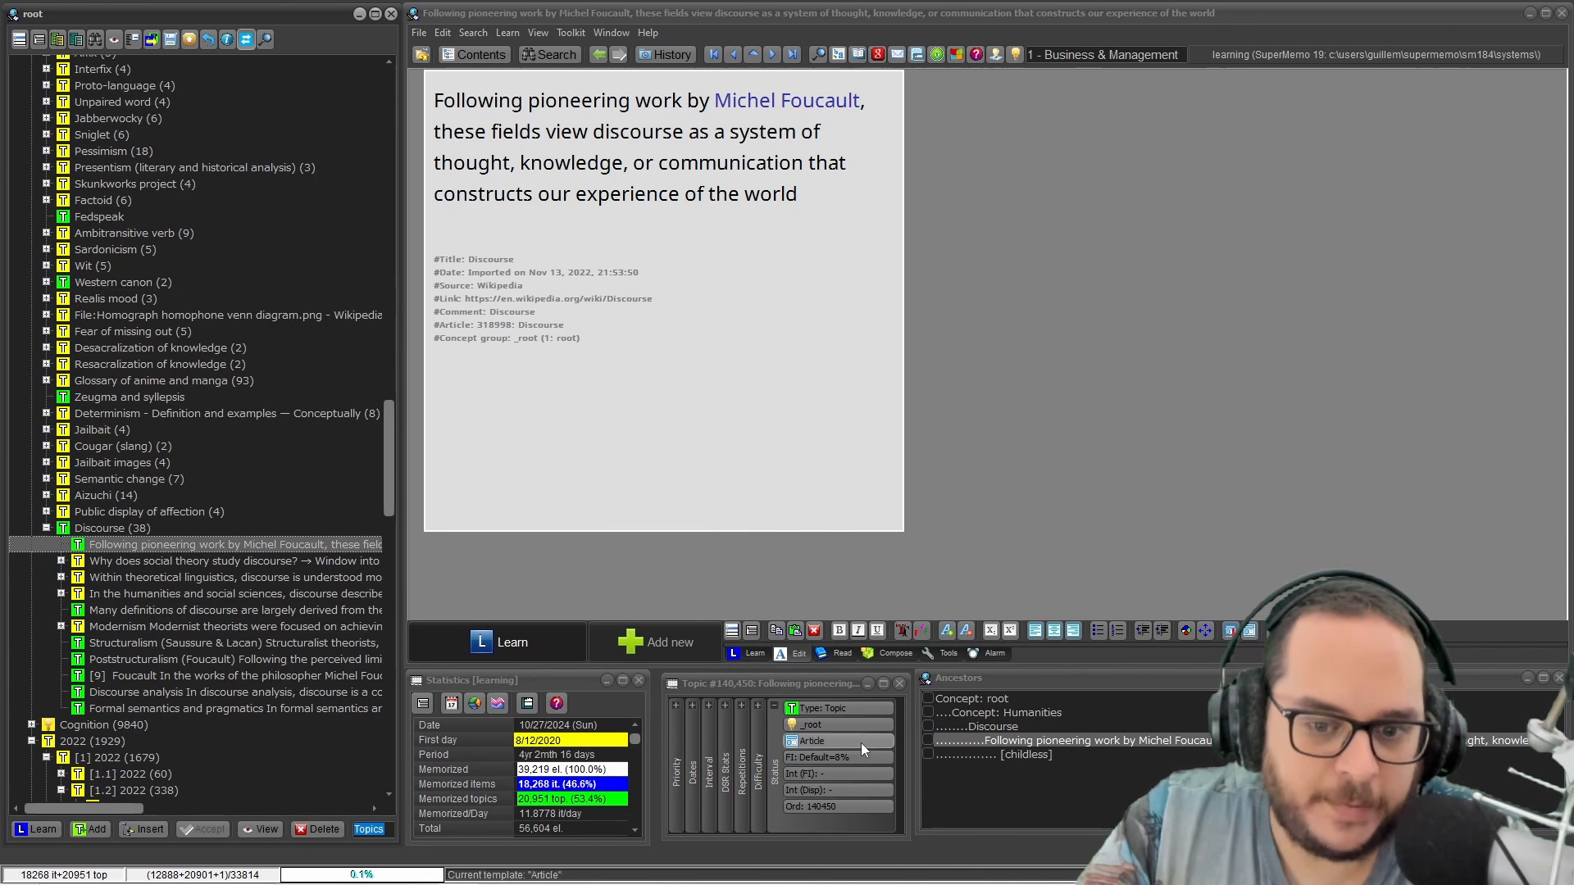
Set the concept group of all elements in the Discourse branch to 4 - Humanities and check its Modernism child.
left_click(126, 528)
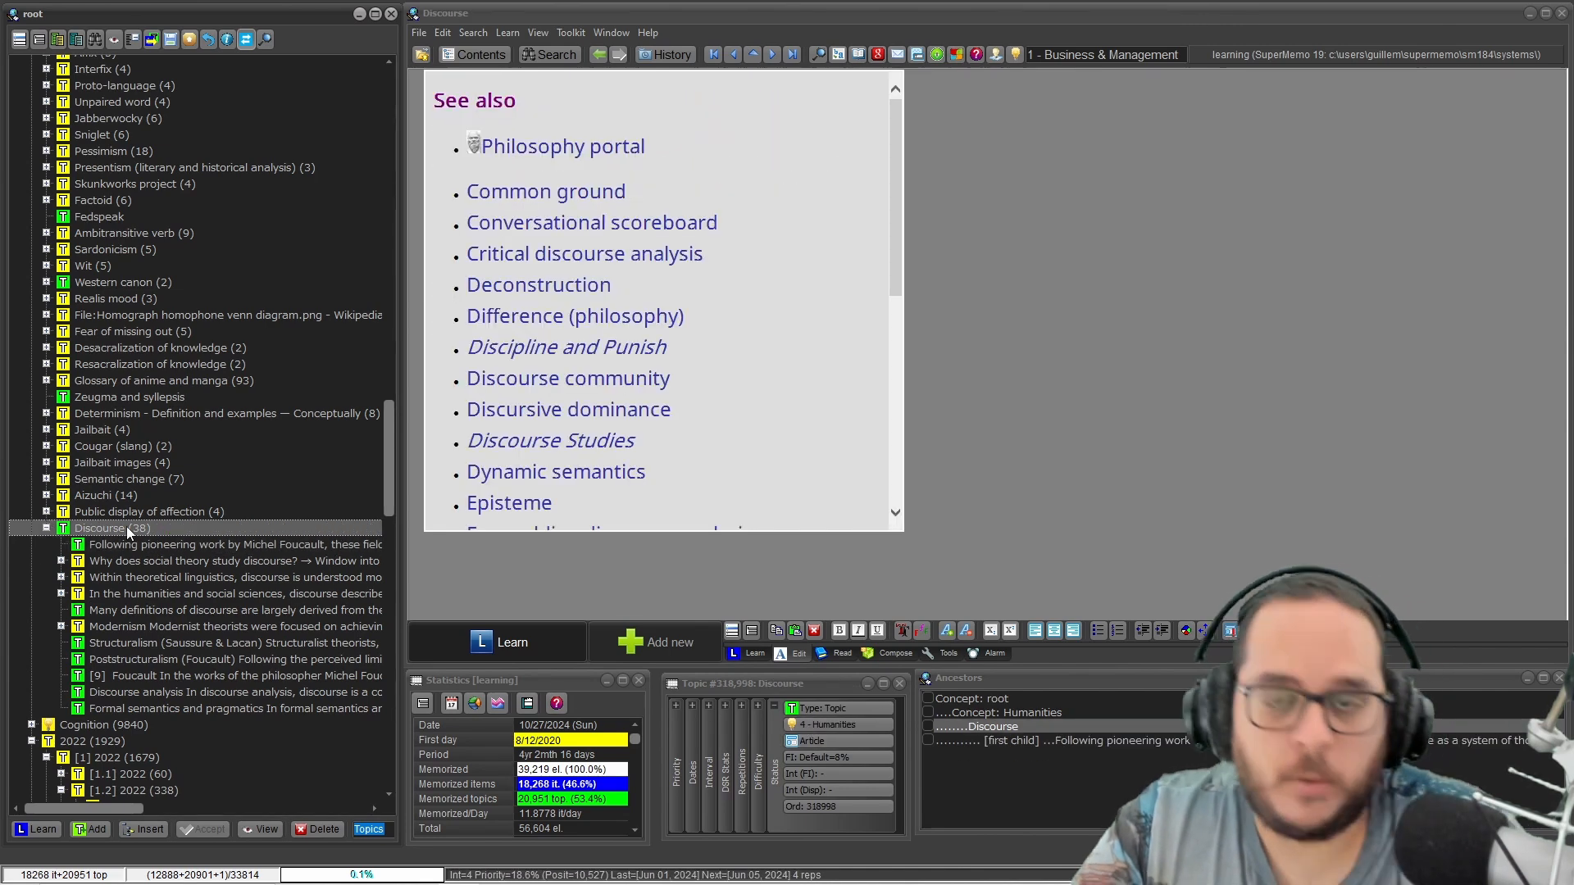
key("ctrl+space")
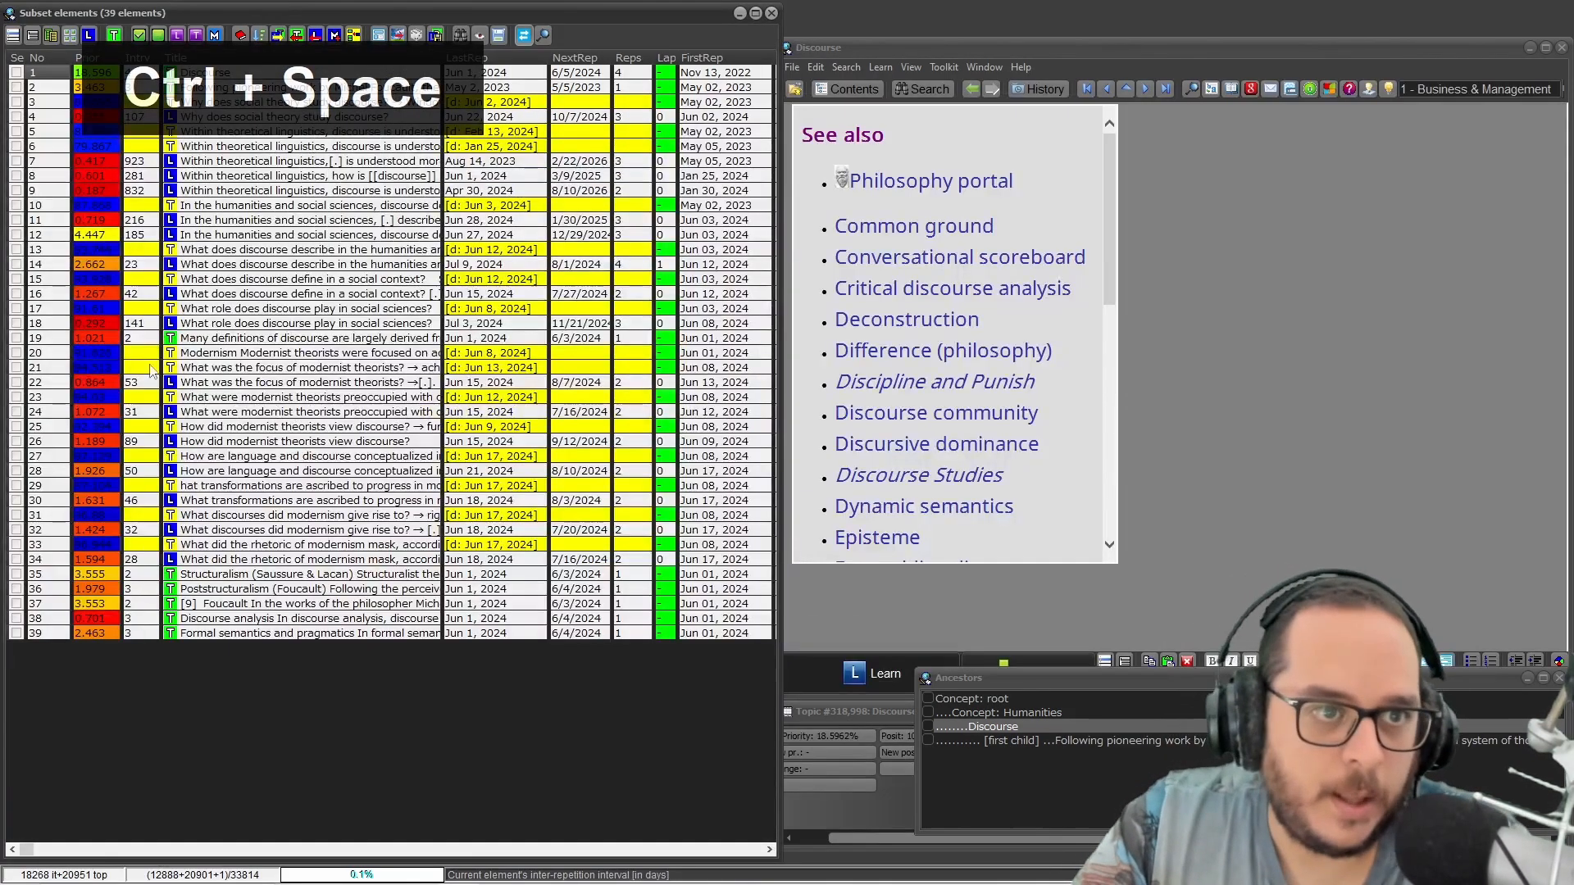
left_click(32, 36)
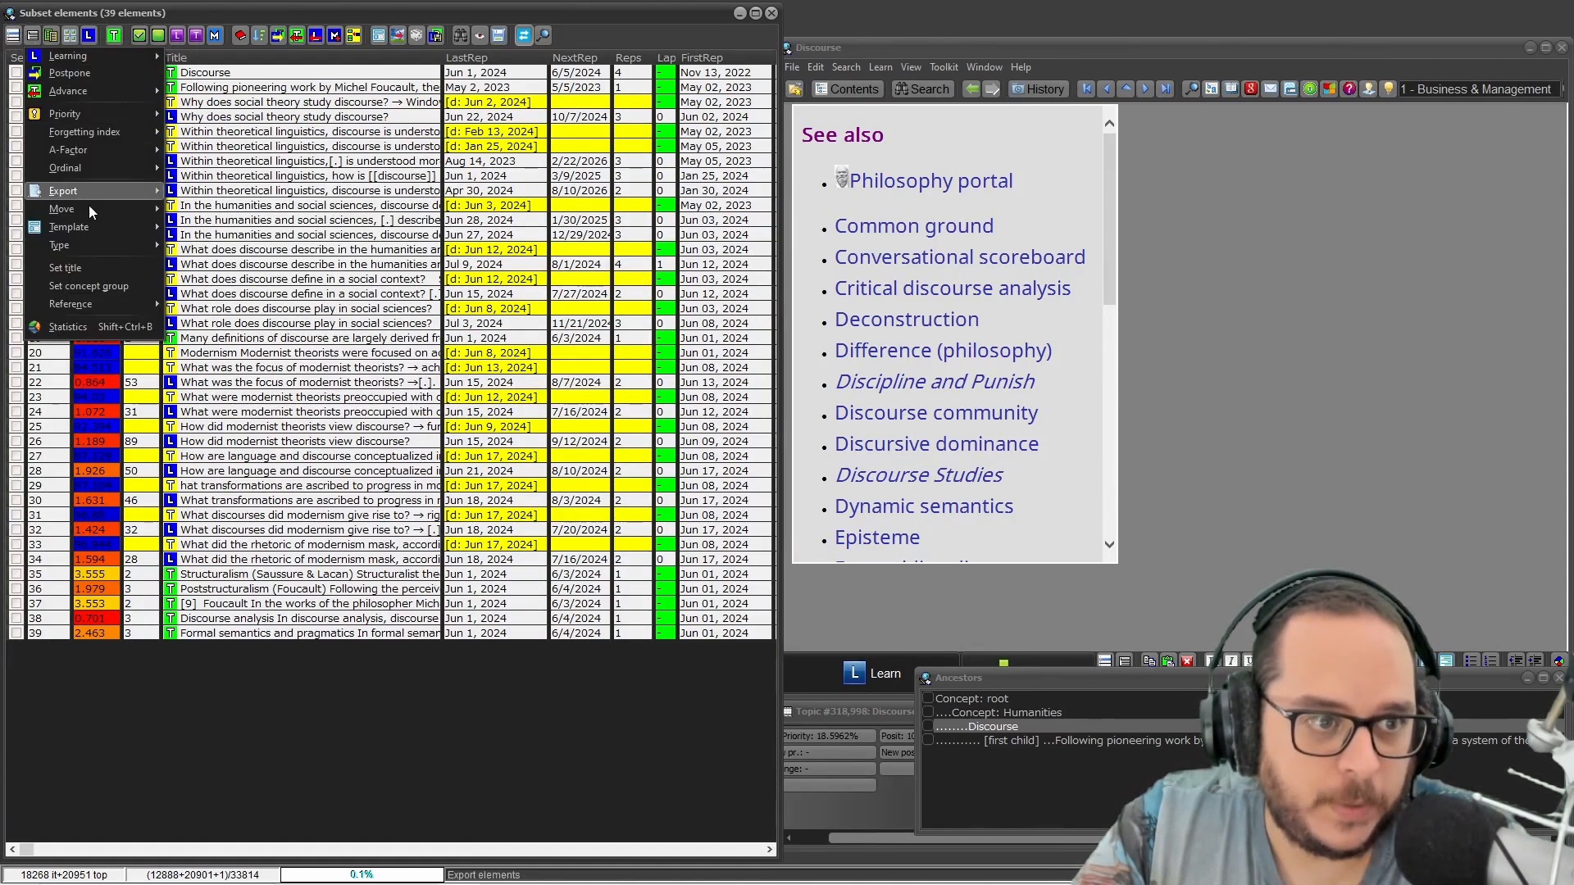
left_click(96, 286)
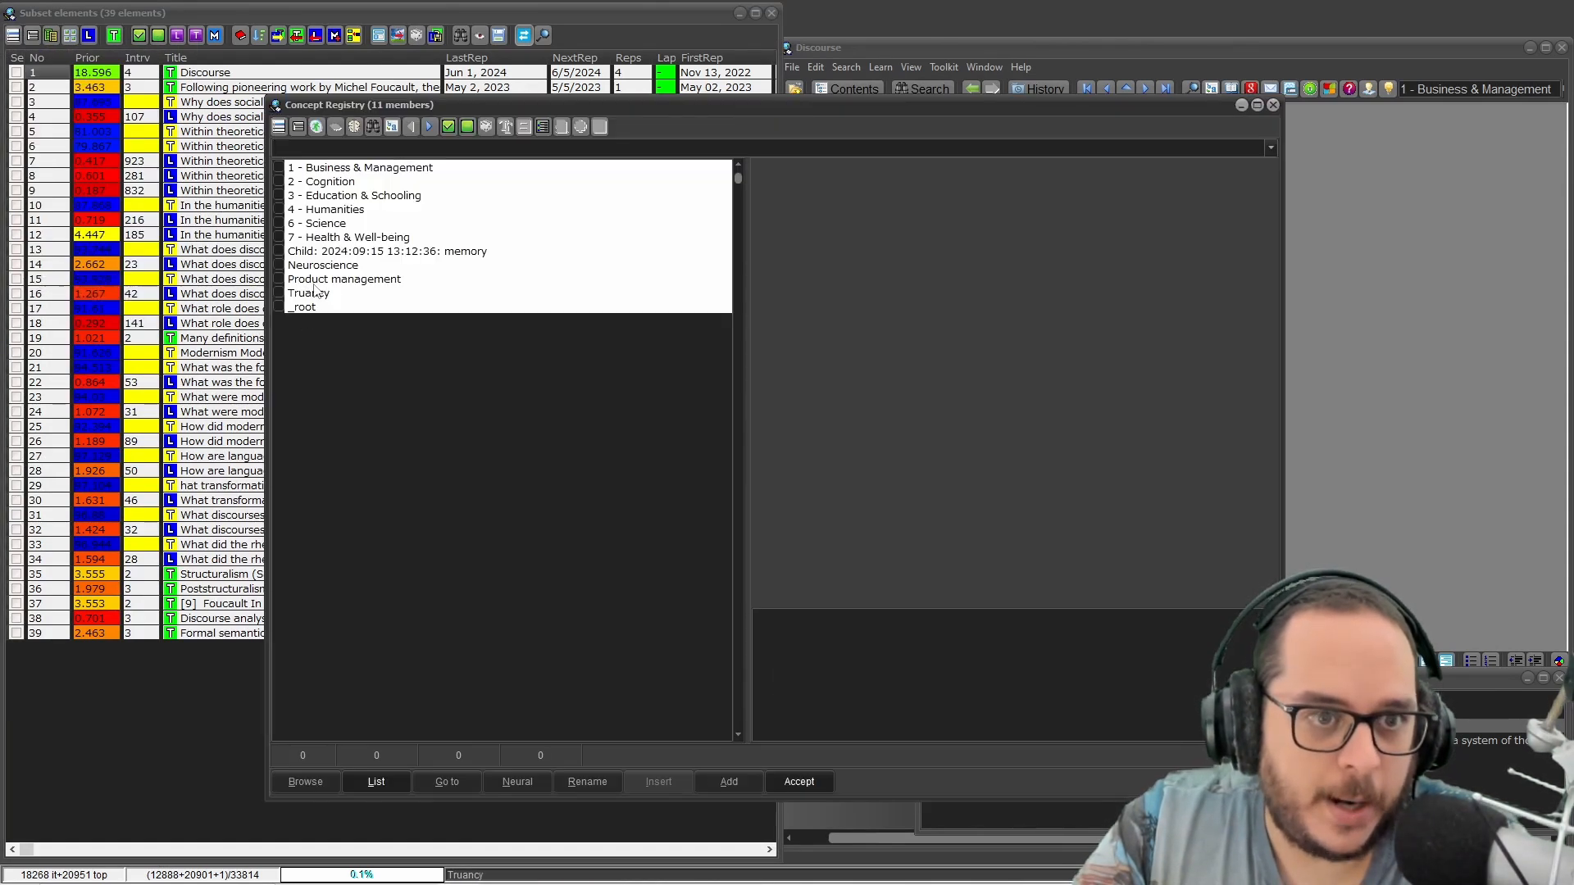
double_click(323, 210)
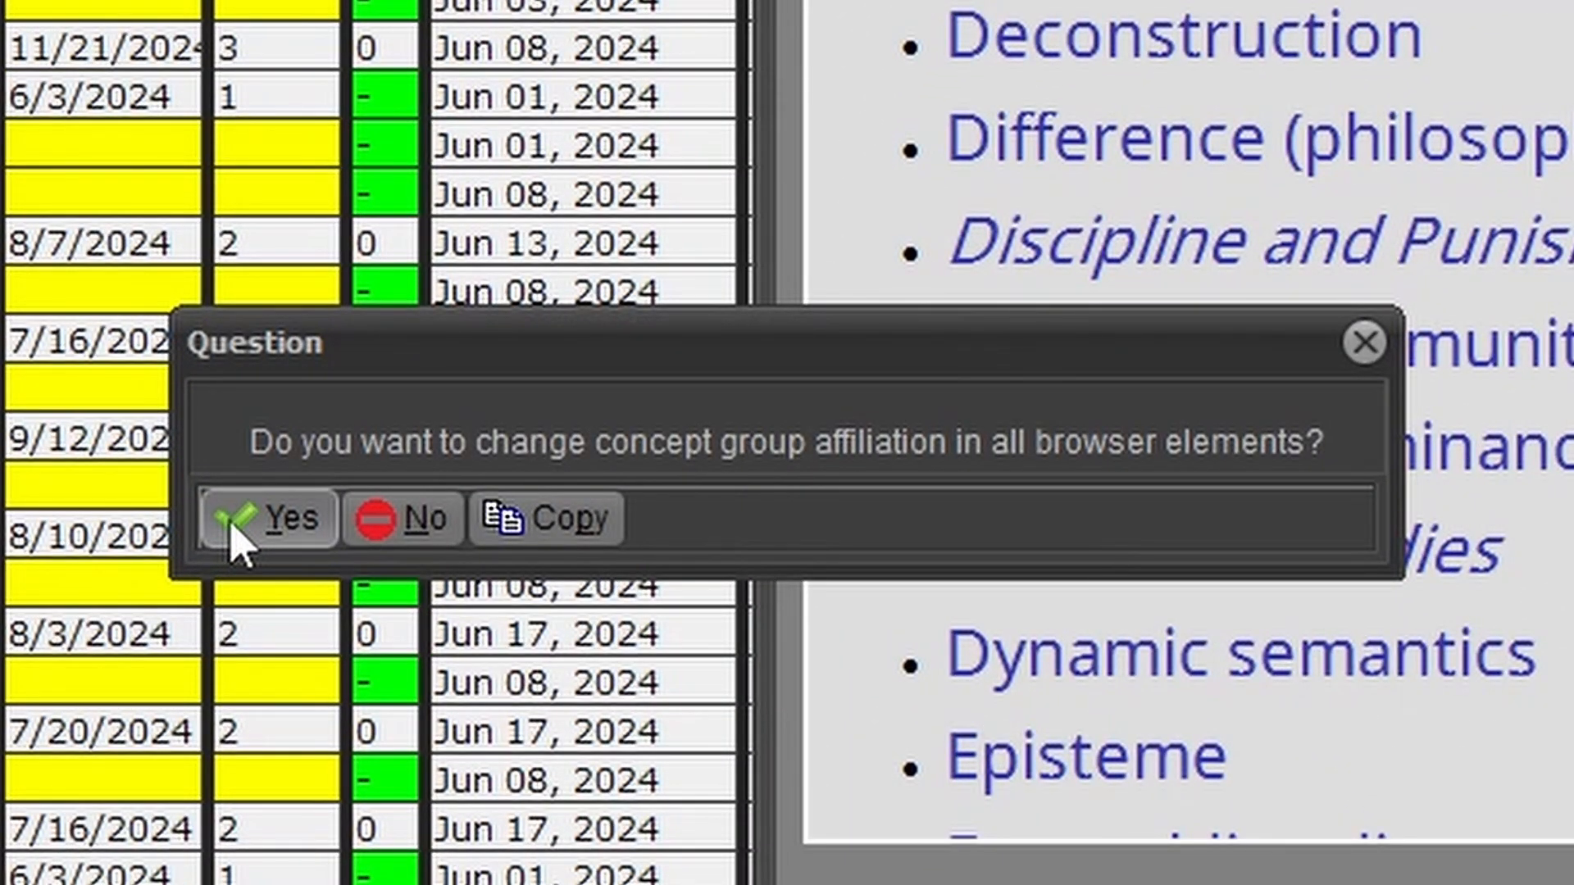
left_click(232, 529)
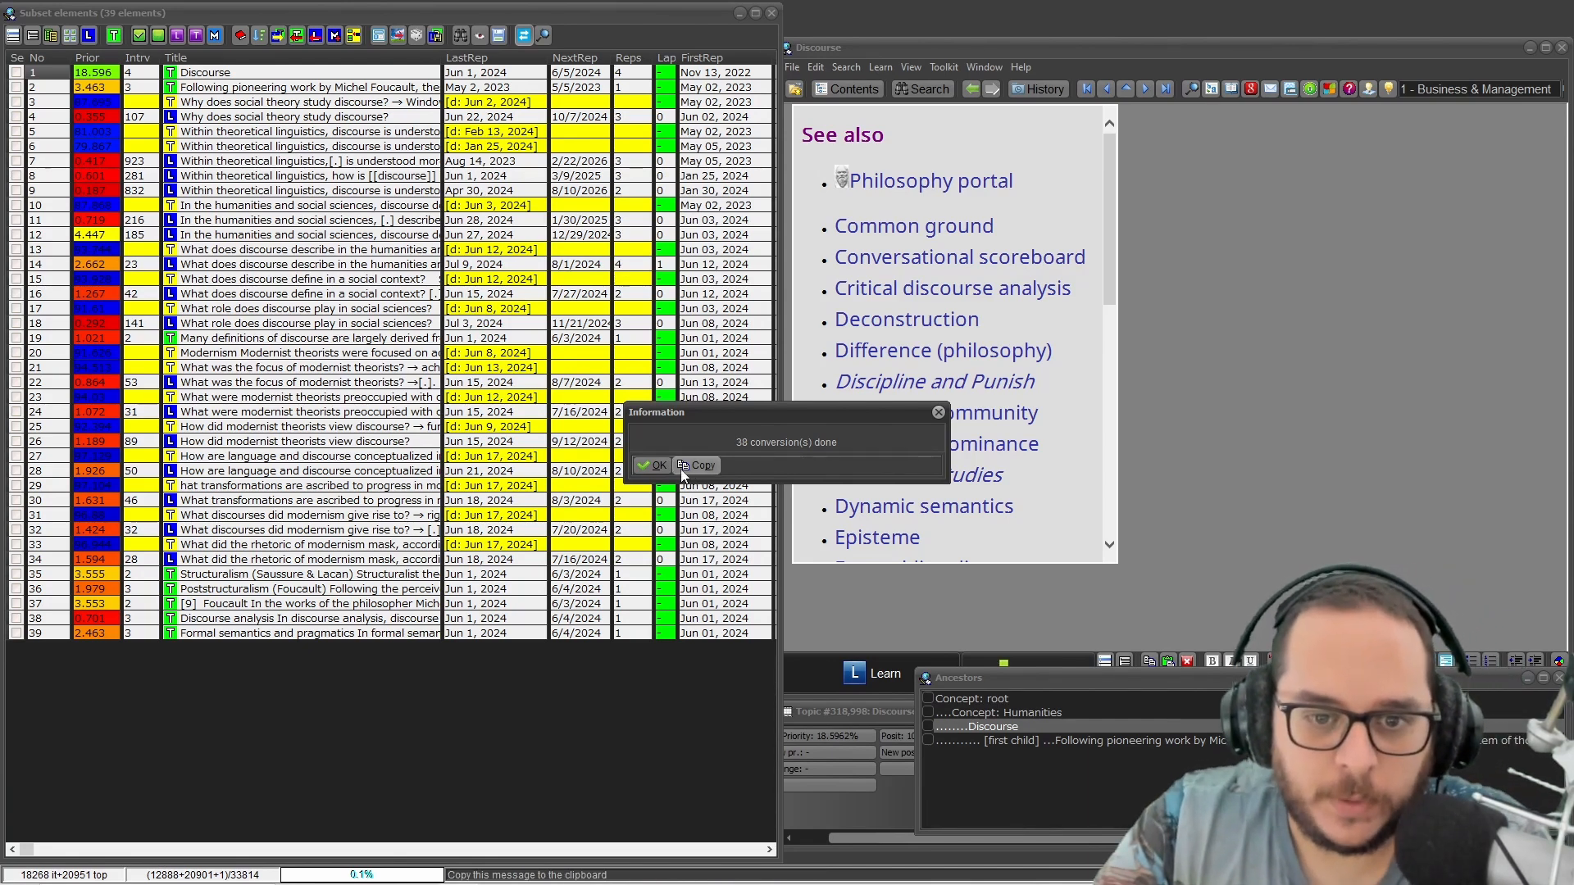
left_click(656, 465)
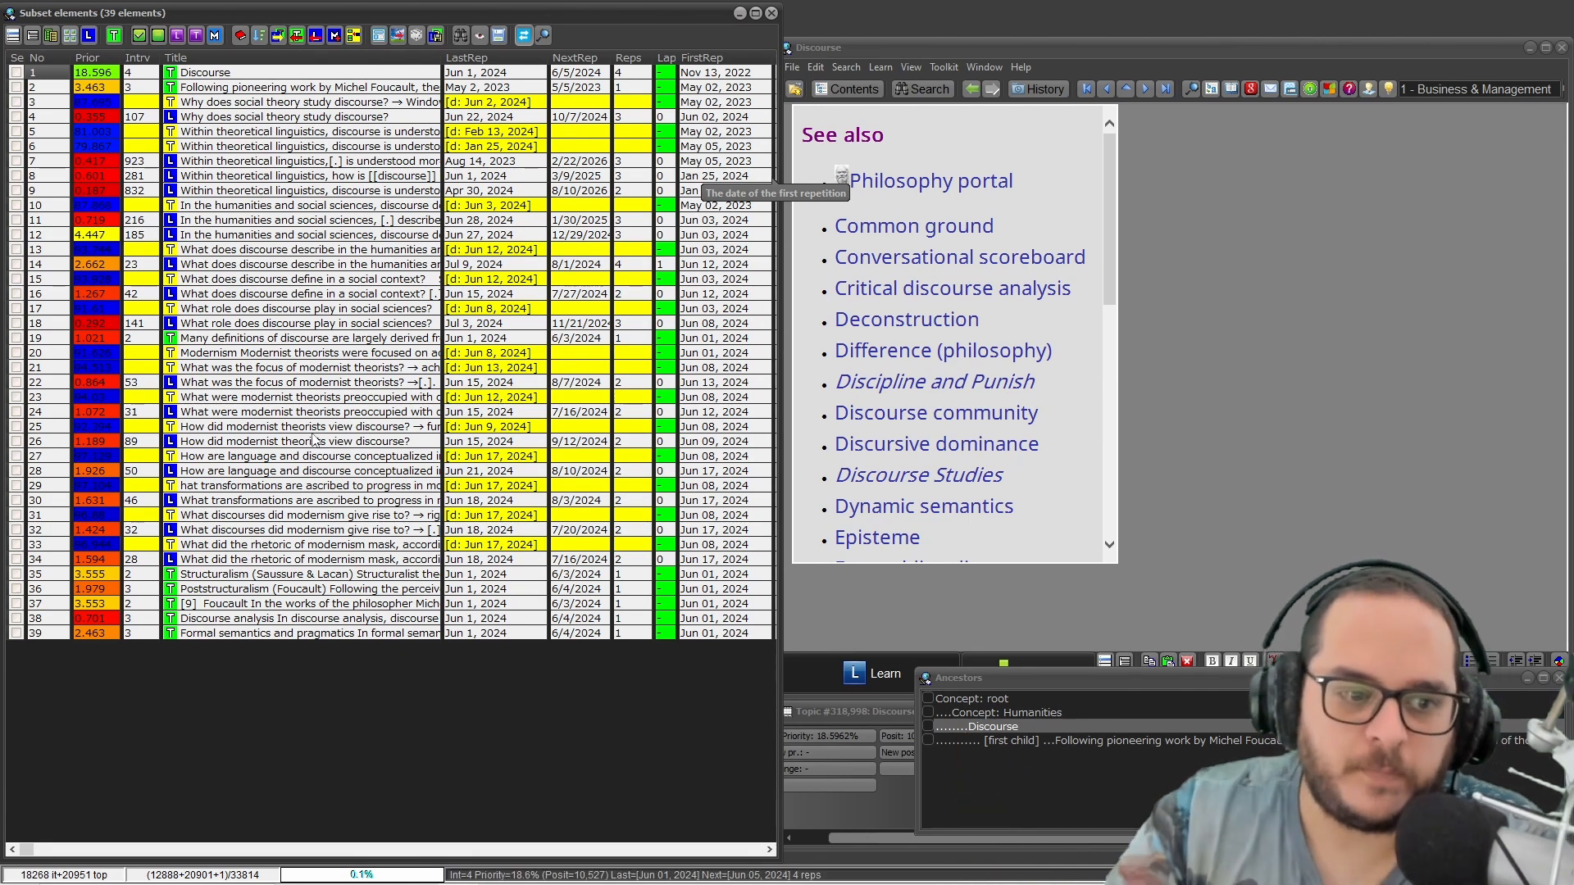
left_click(771, 14)
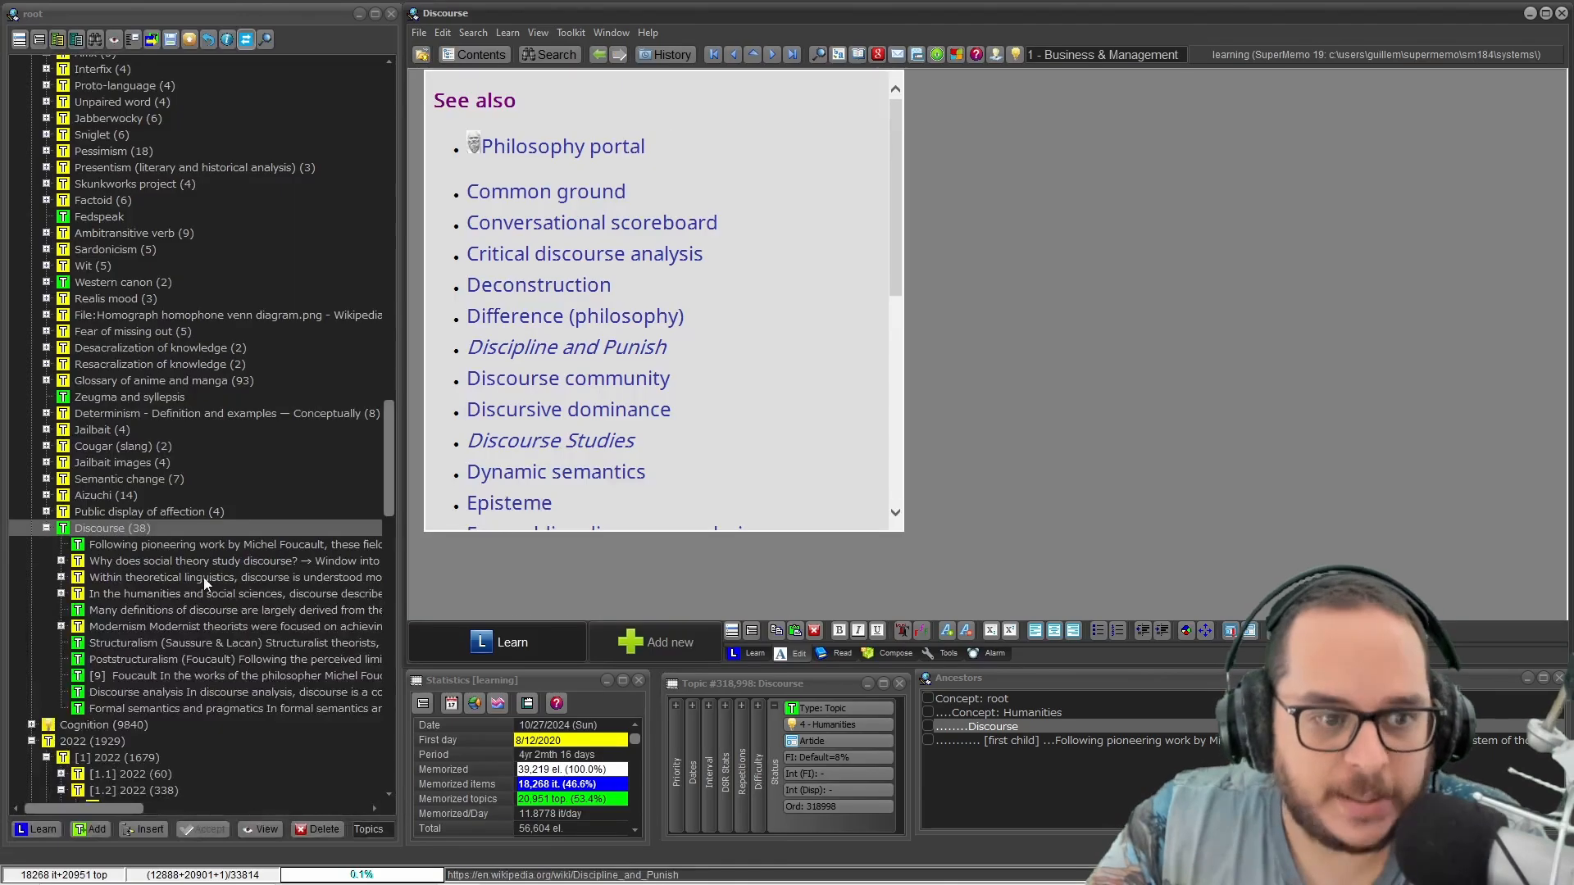
left_click(168, 626)
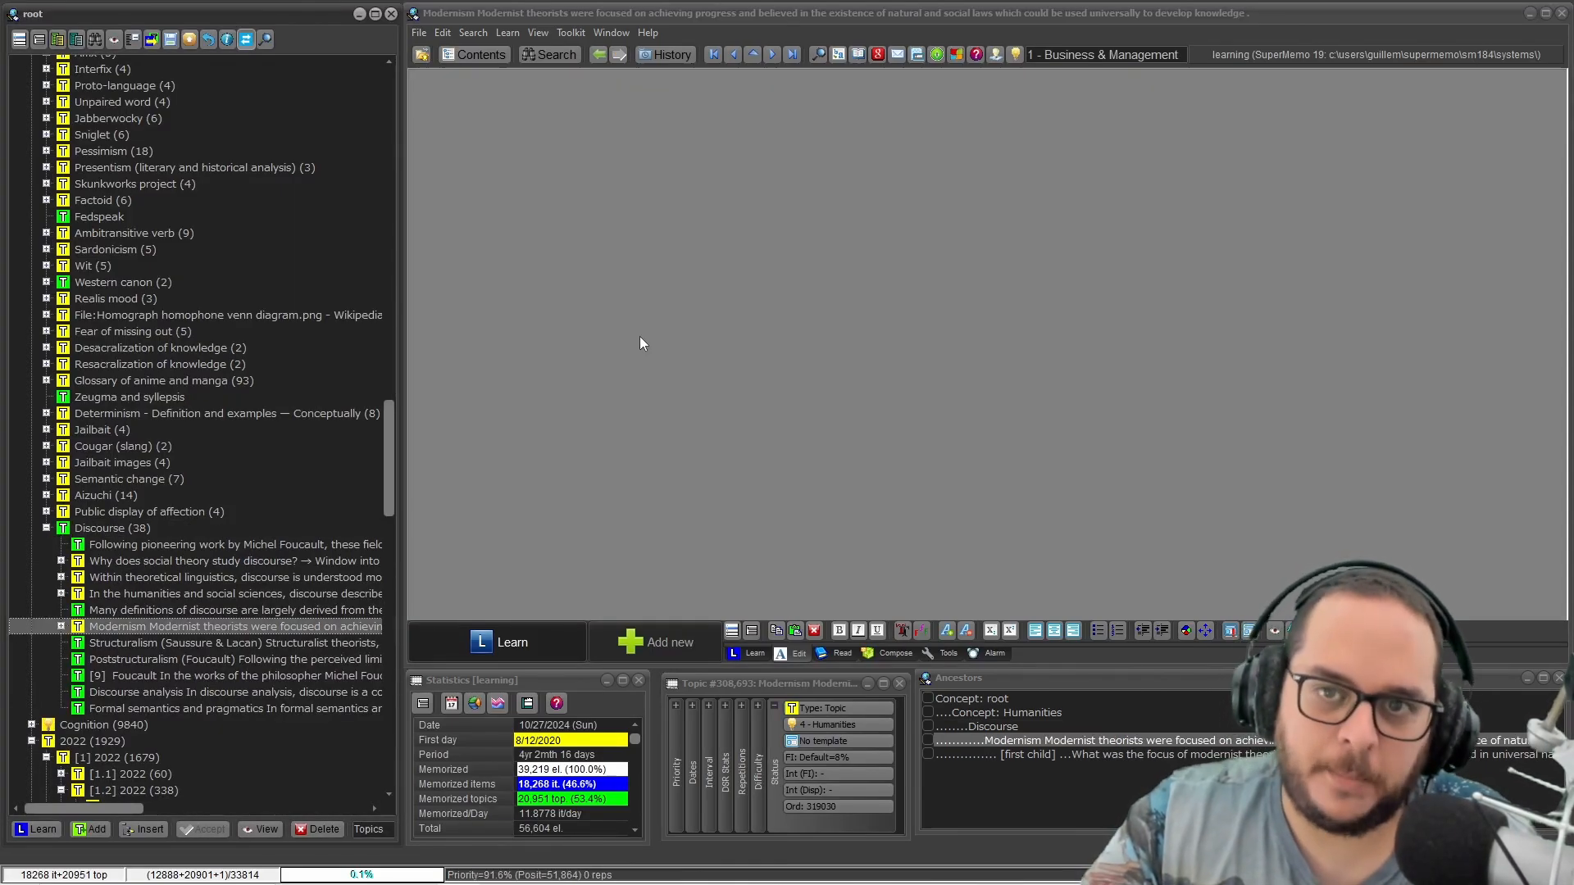
Collapse the Discourse, 2022 and Humanities branches in the contents tree and expand the Cognition branch.
left_click(46, 528)
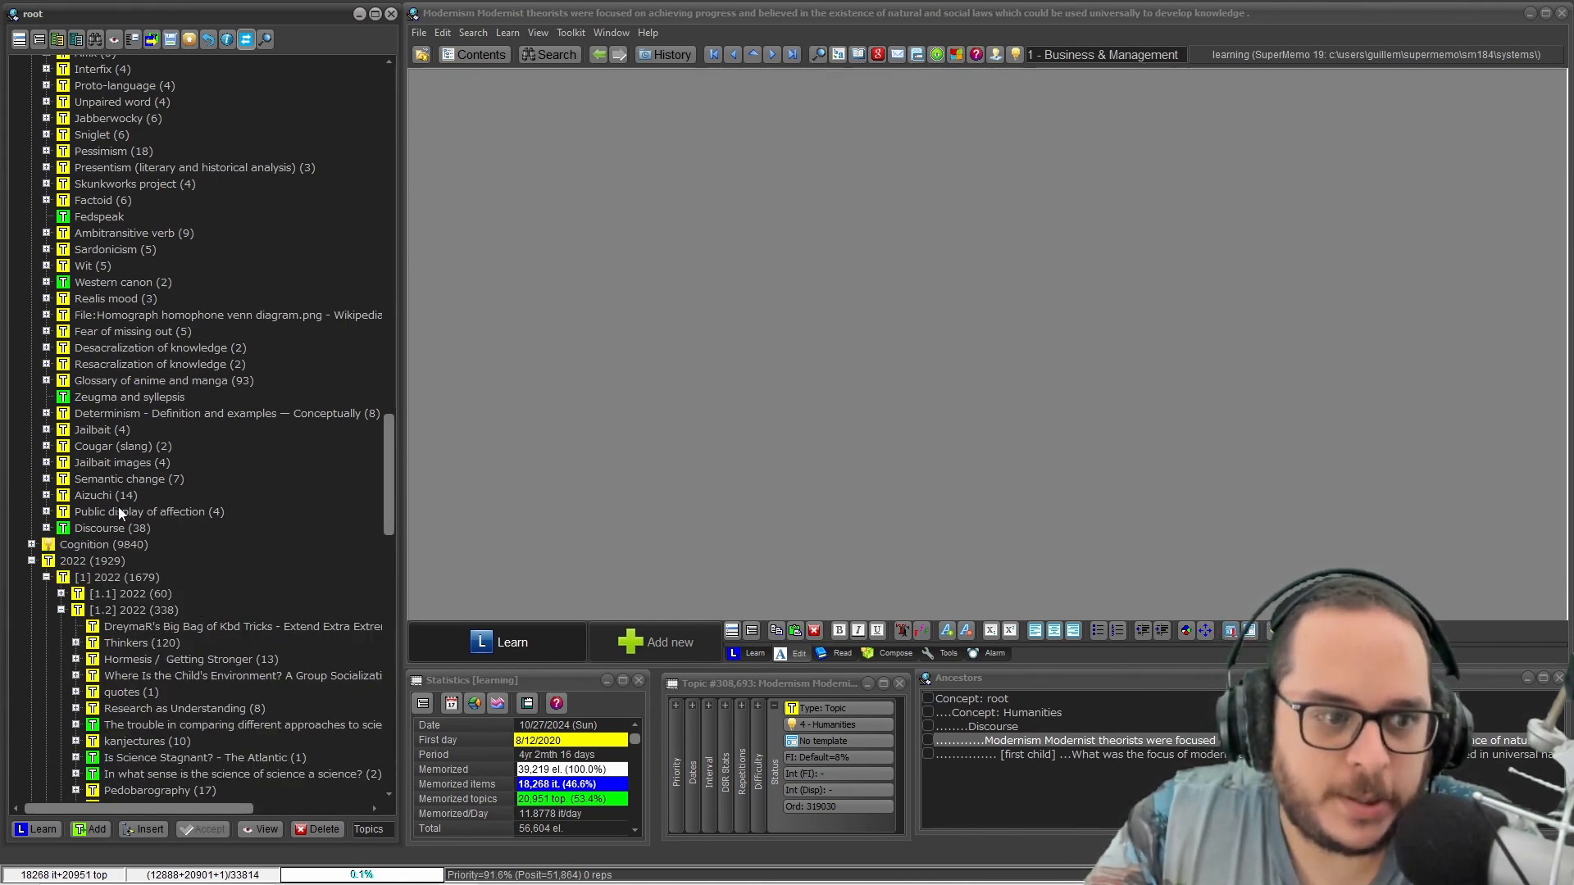
left_click(27, 561)
scroll(205, 573, "up", 10)
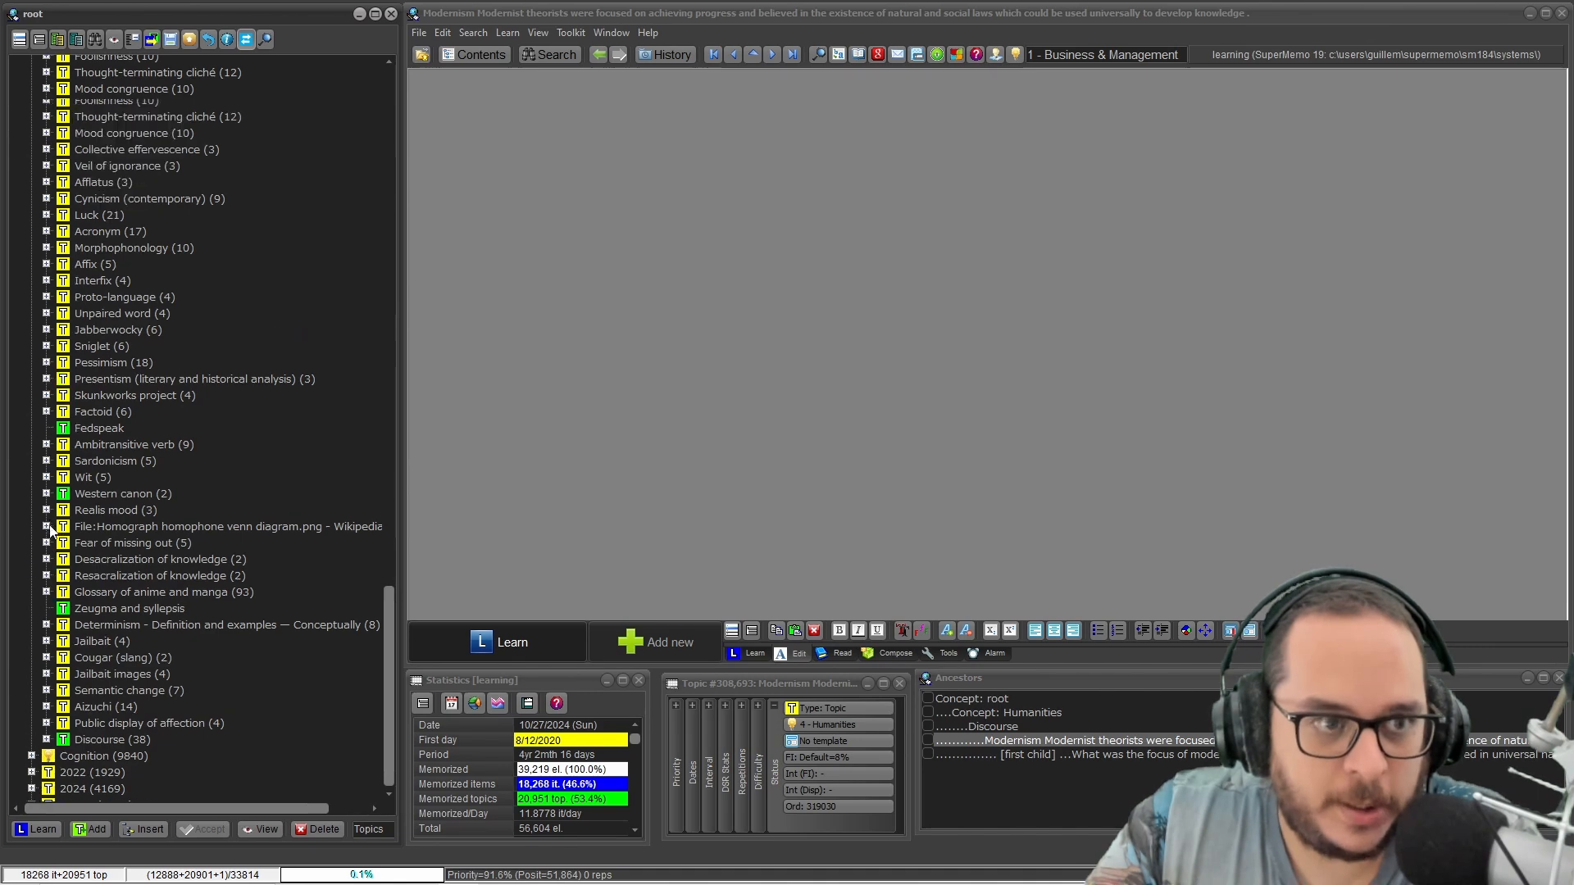
left_click_drag(392, 590, 366, 105)
left_click(32, 195)
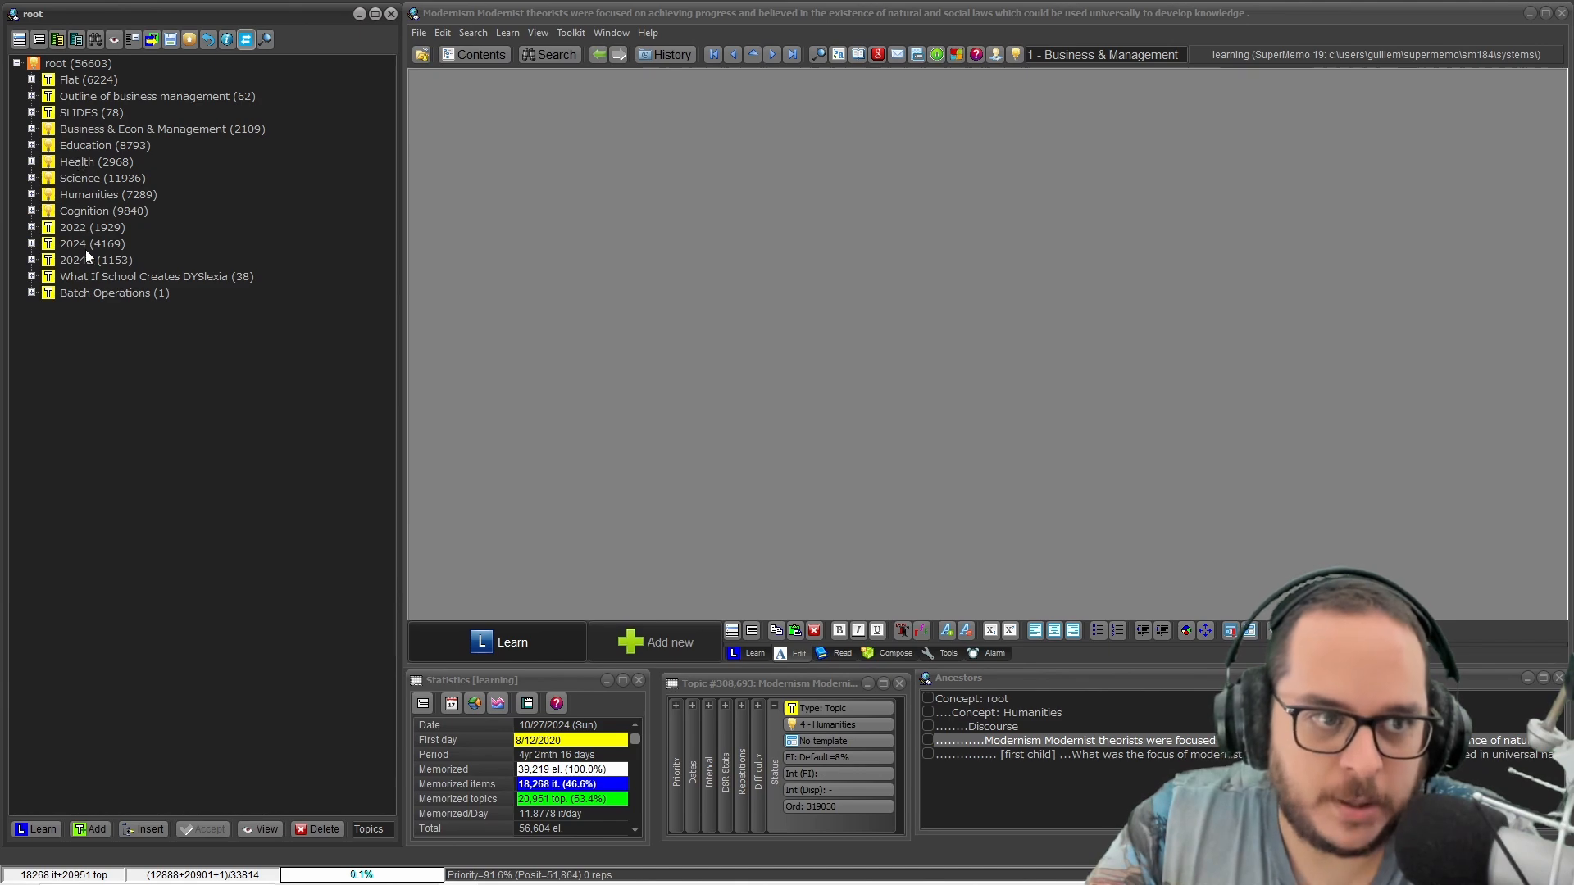
left_click(32, 211)
Go to the Neuroscience concept from the concept registry and locate it in the contents tree.
left_click(471, 32)
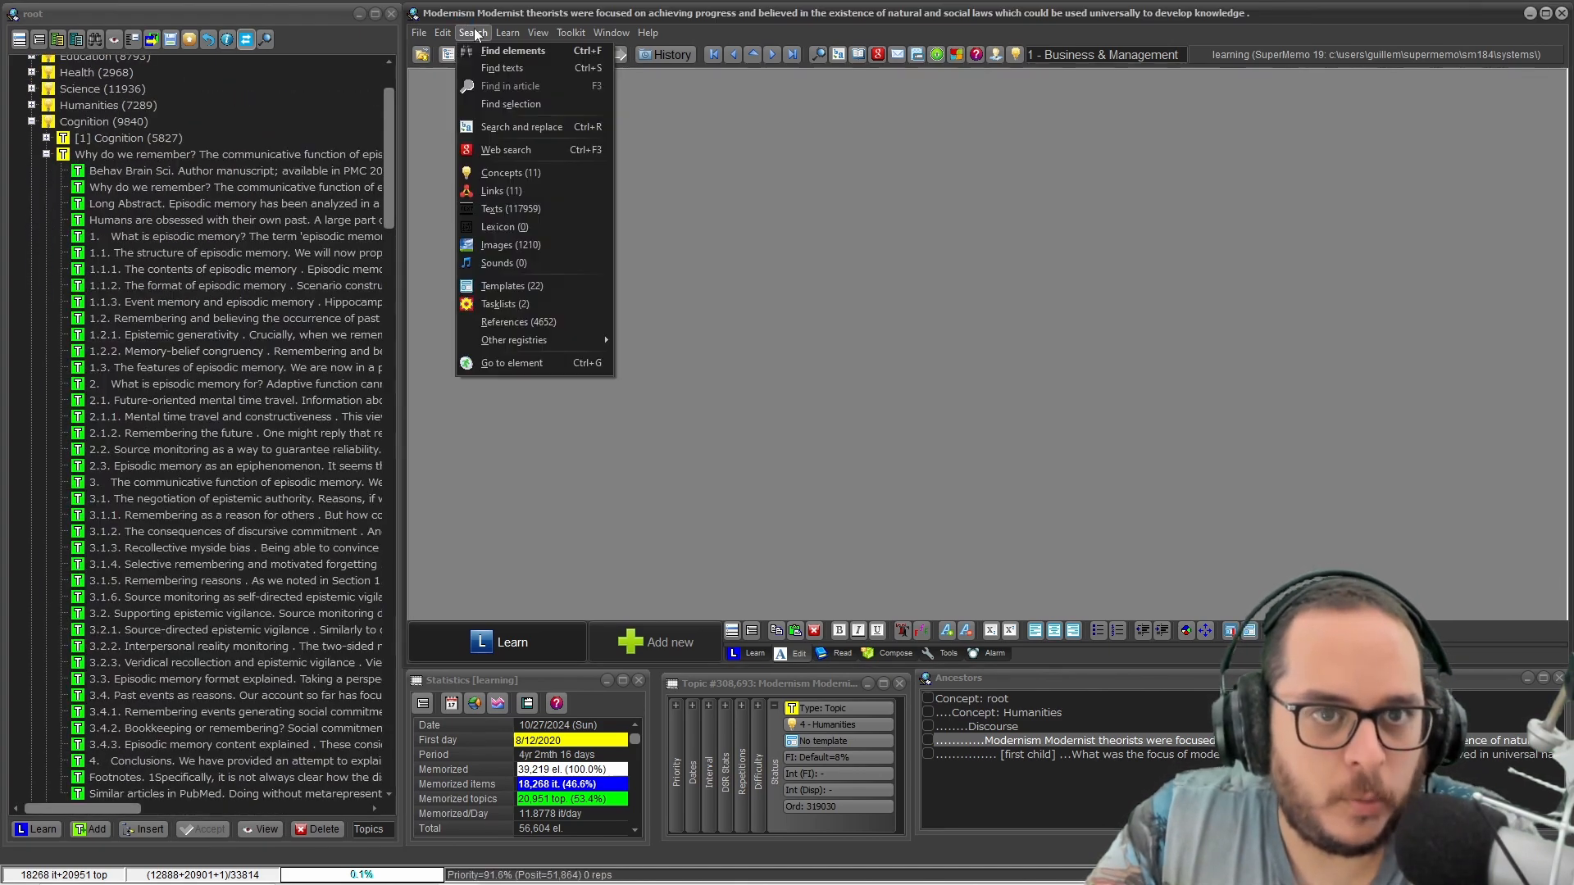
left_click(485, 172)
left_click(308, 266)
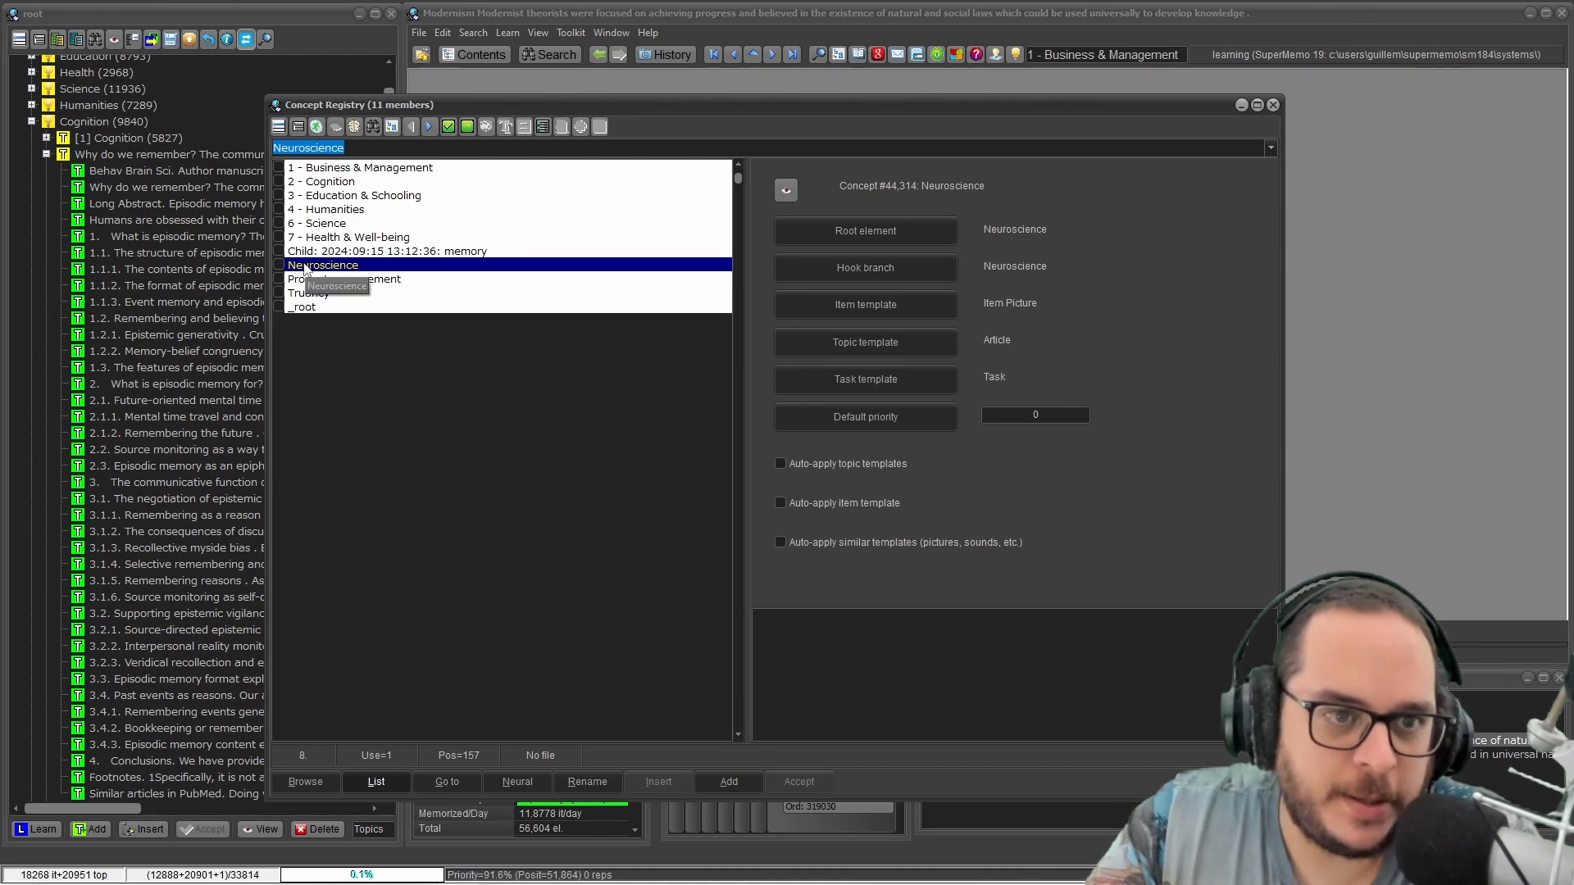
left_click(309, 212)
left_click(309, 223)
left_click(301, 268)
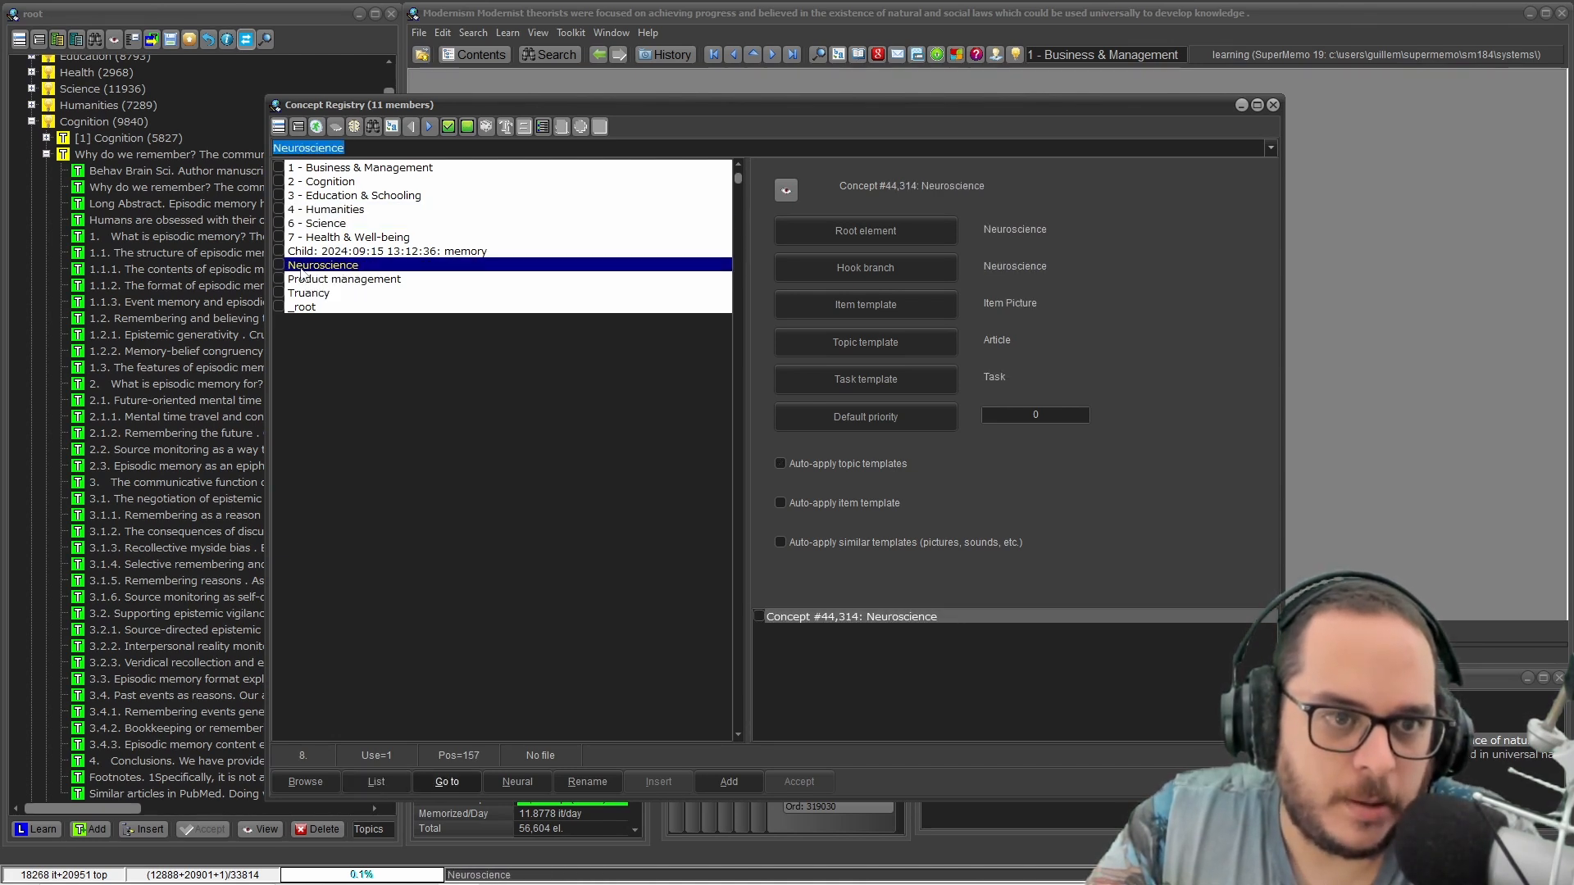
left_click(449, 782)
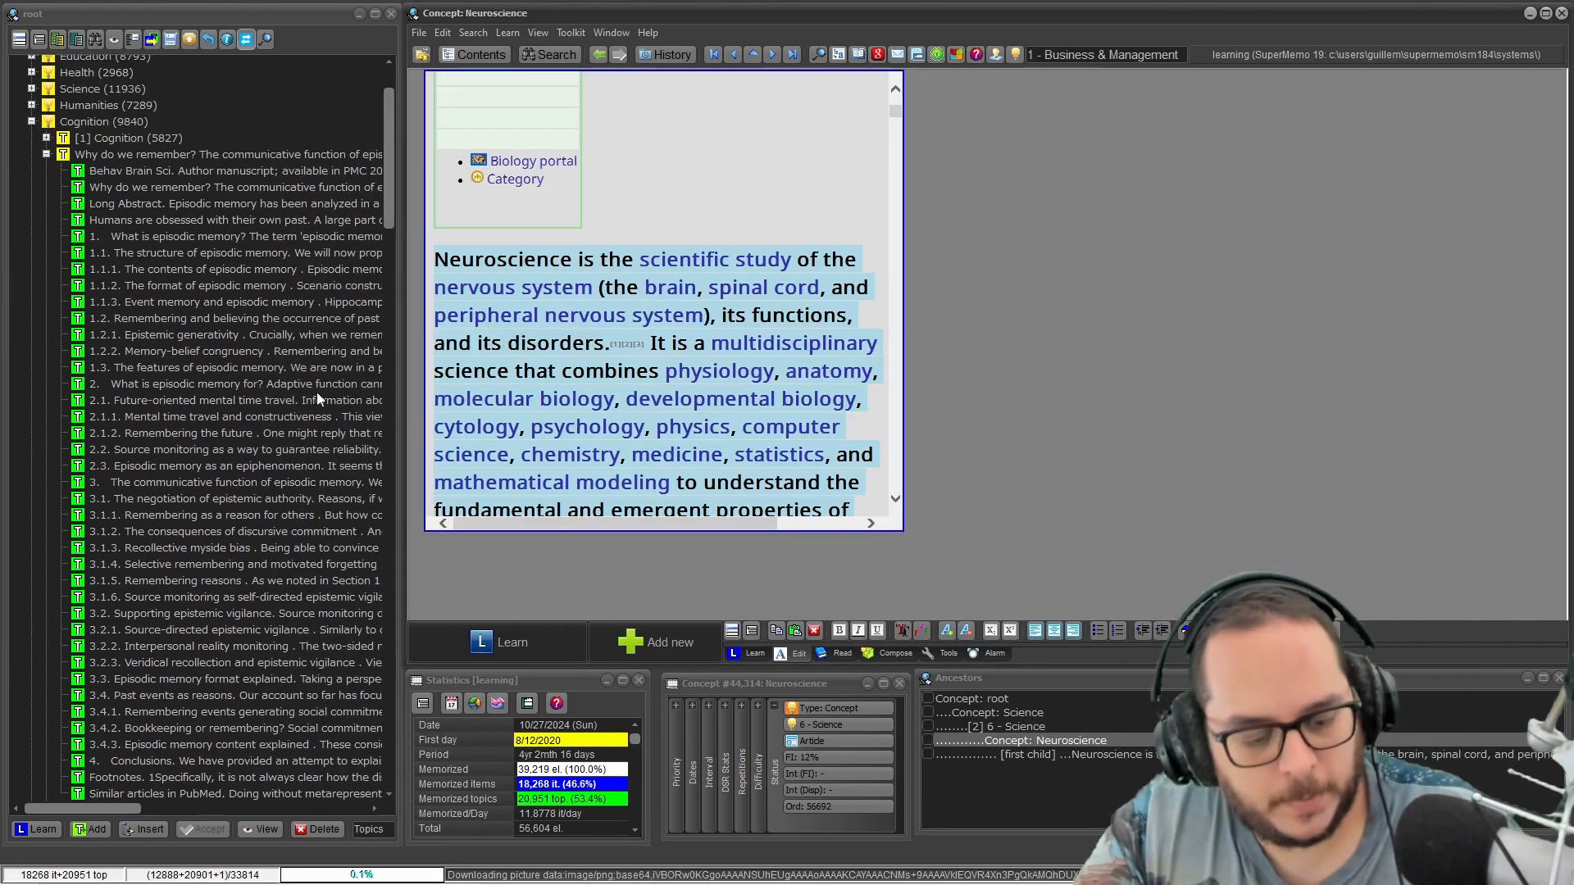
key("alt+c")
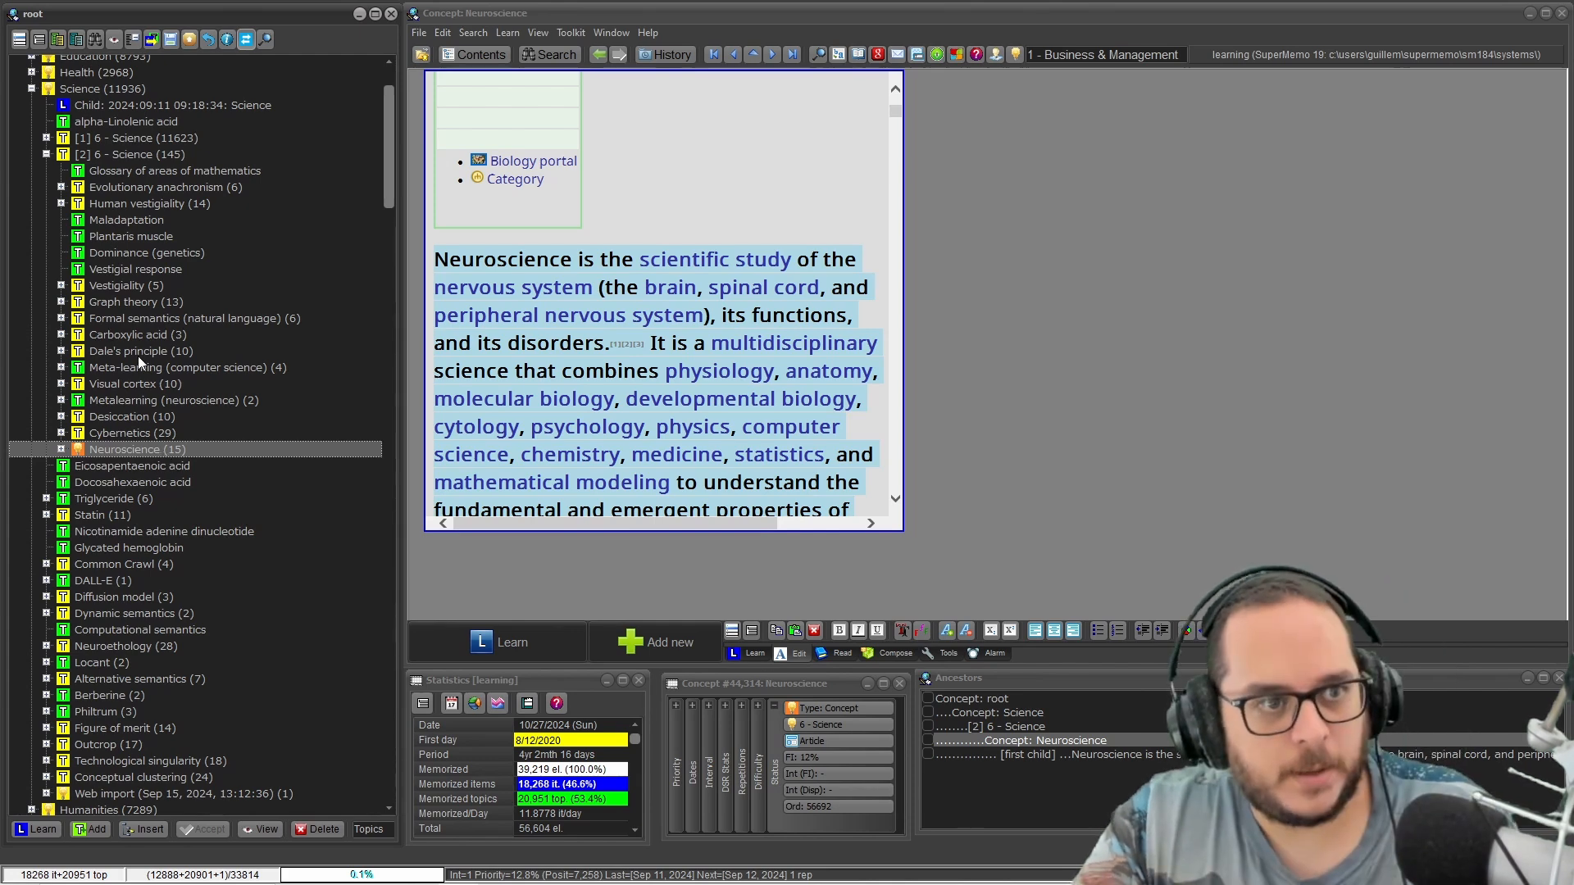
Move the Neuroscience concept out of the Science branch to the root level, directly below Science.
scroll(138, 356, "up", 3)
left_click_drag(106, 539, 167, 182)
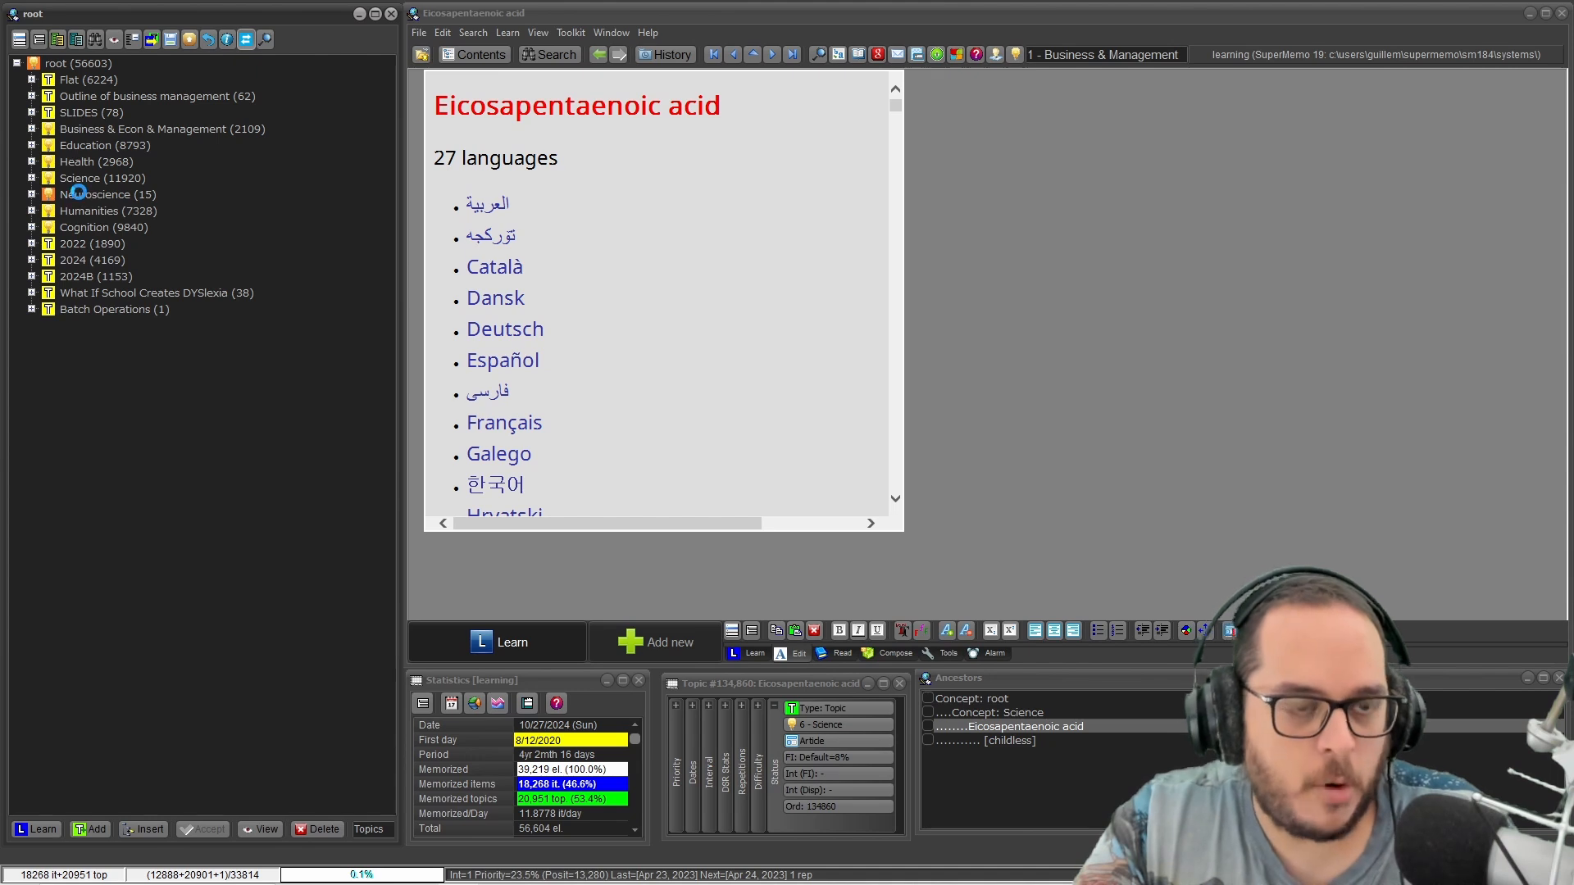
left_click(81, 197)
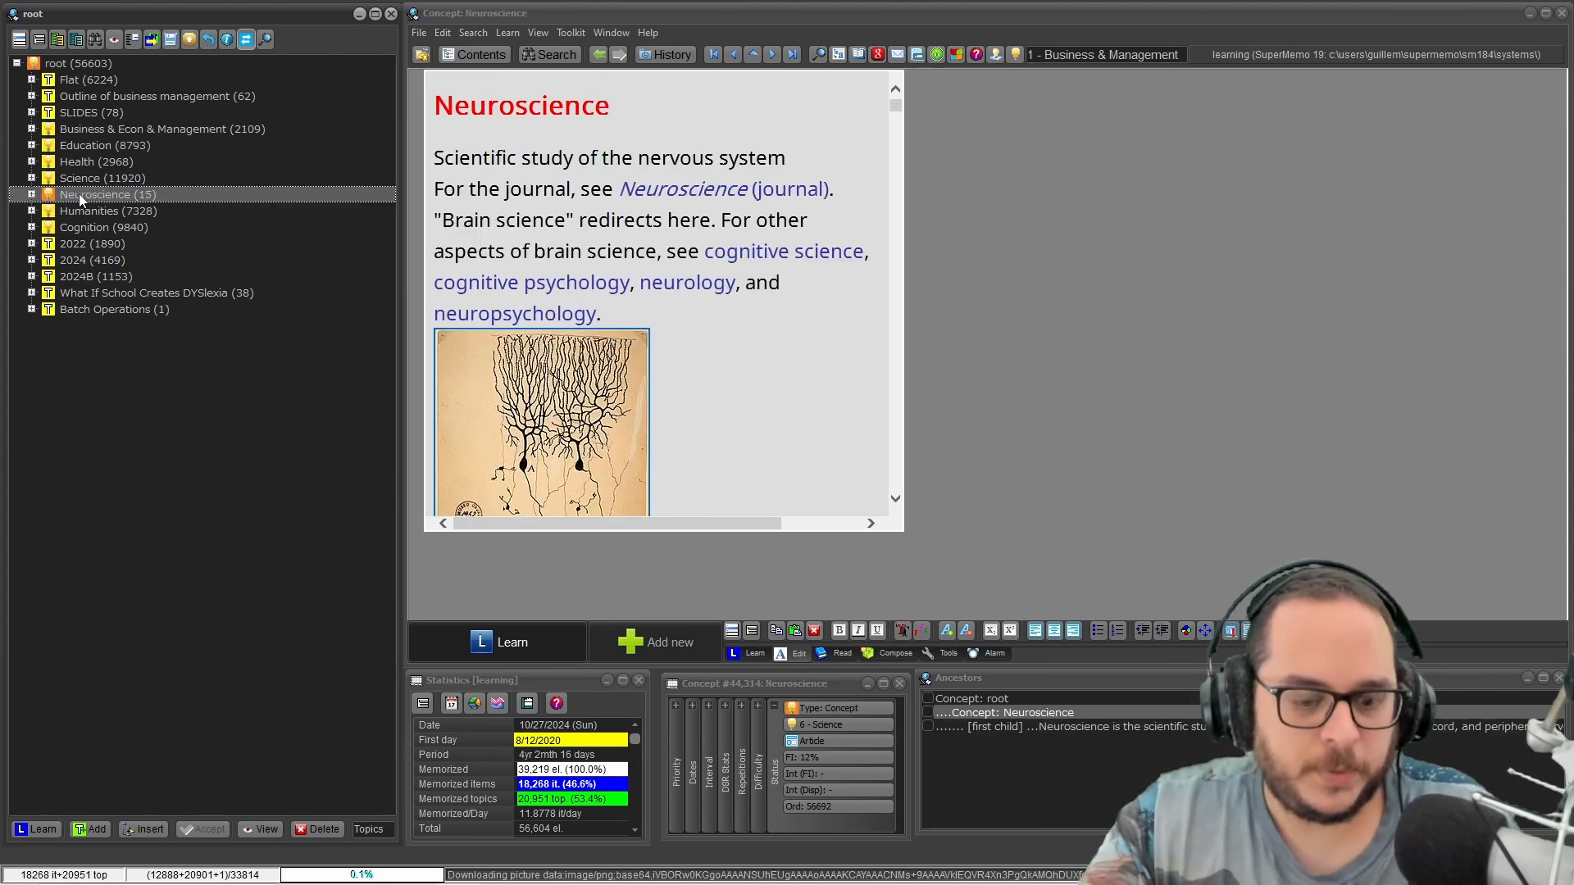
Select 6 - Science as the Neuroscience concept's group in its element parameters.
key("ctrl+shift+p")
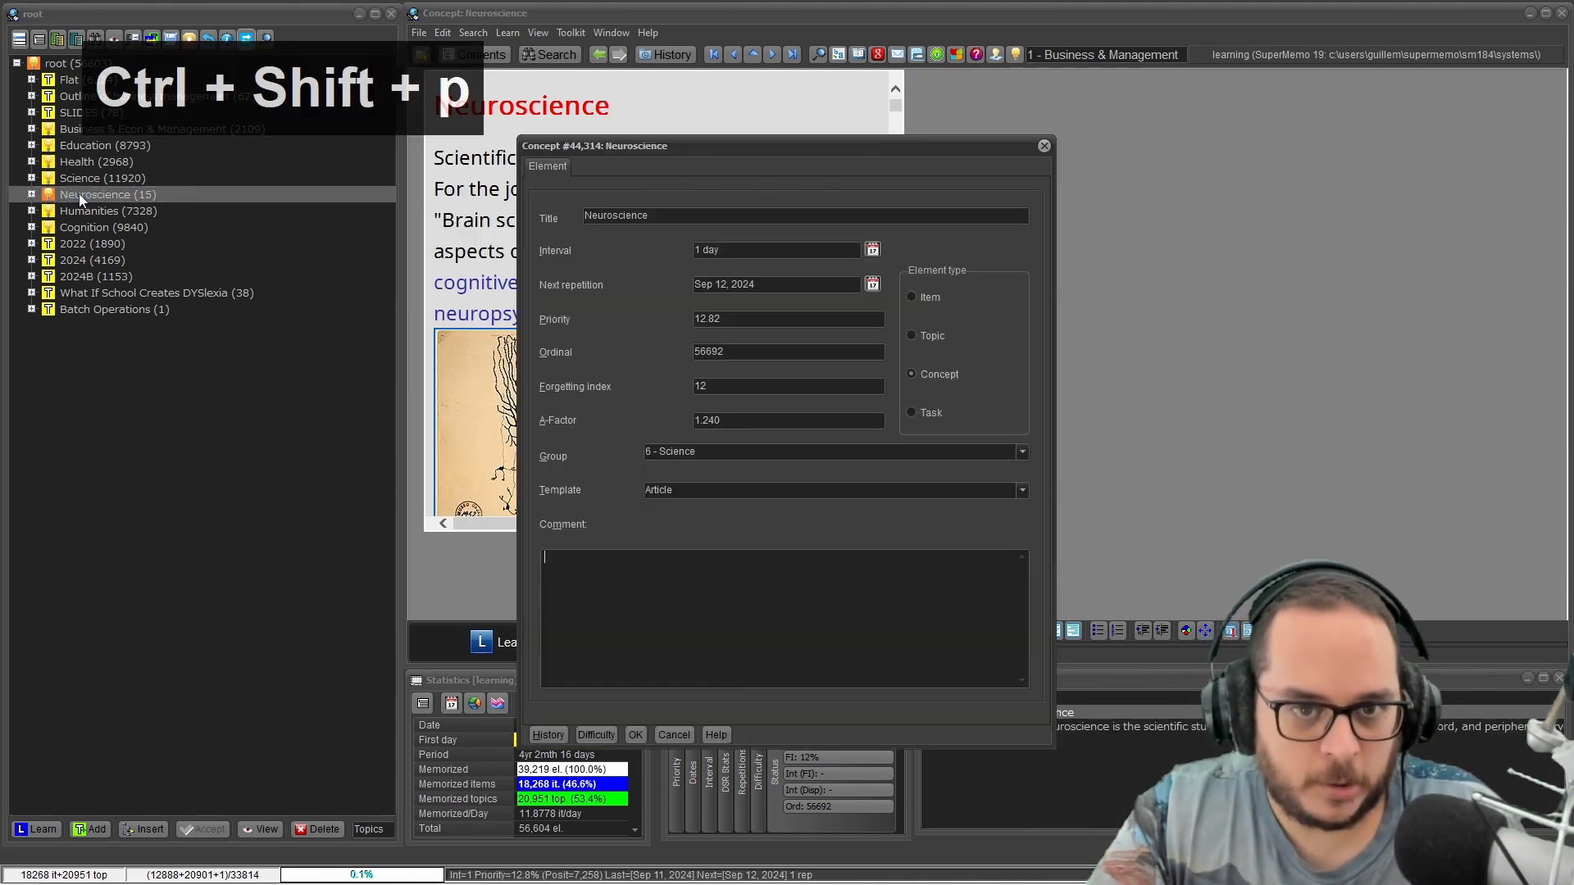
left_click(726, 453)
left_click(710, 530)
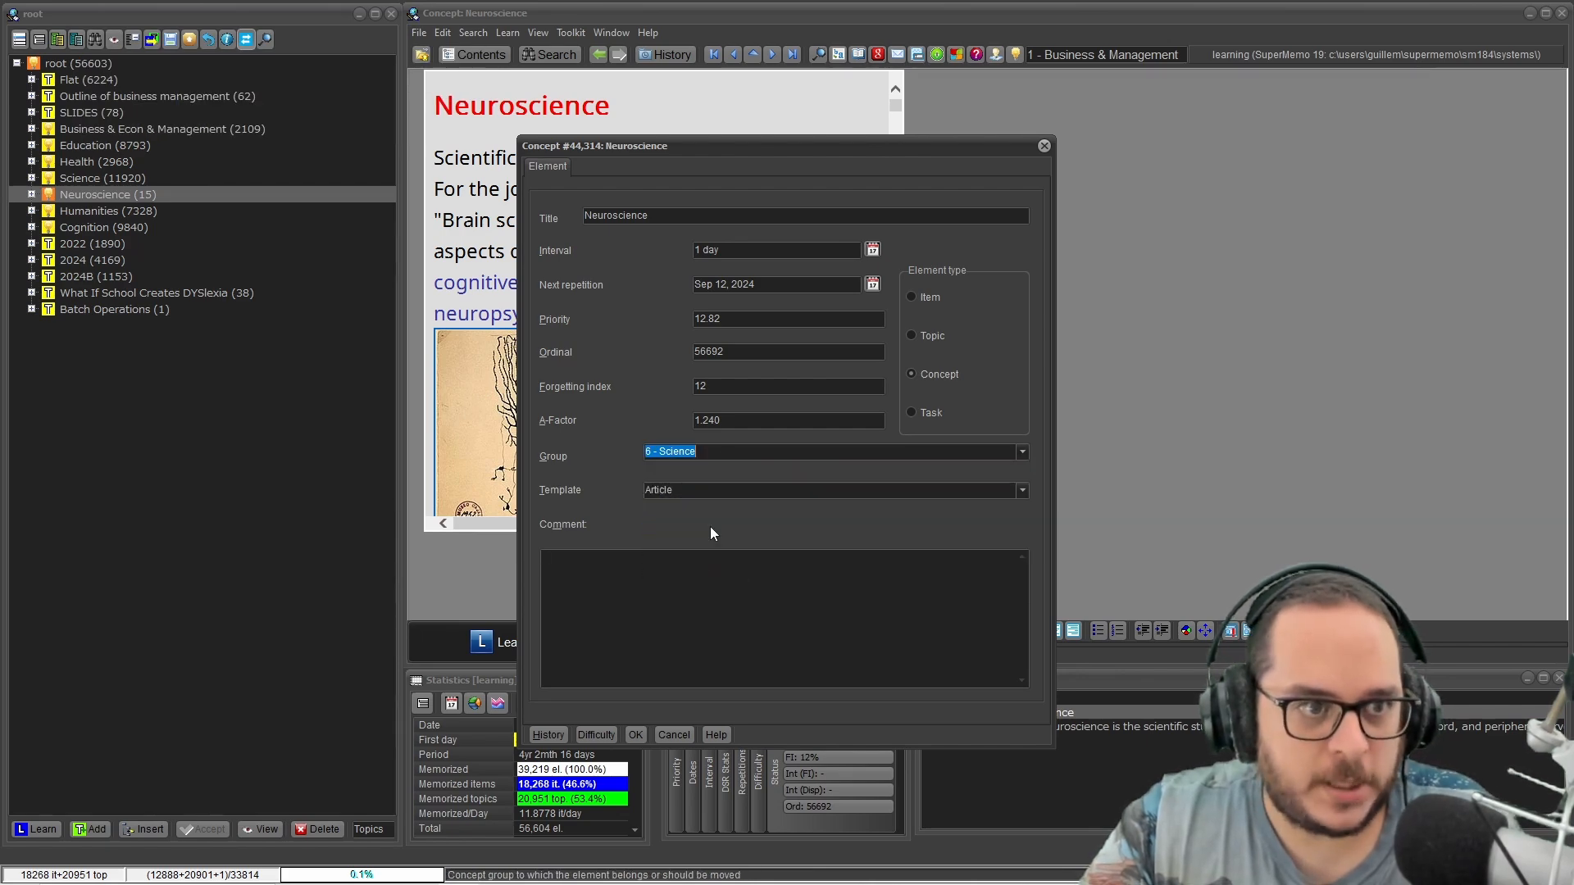
left_click(637, 735)
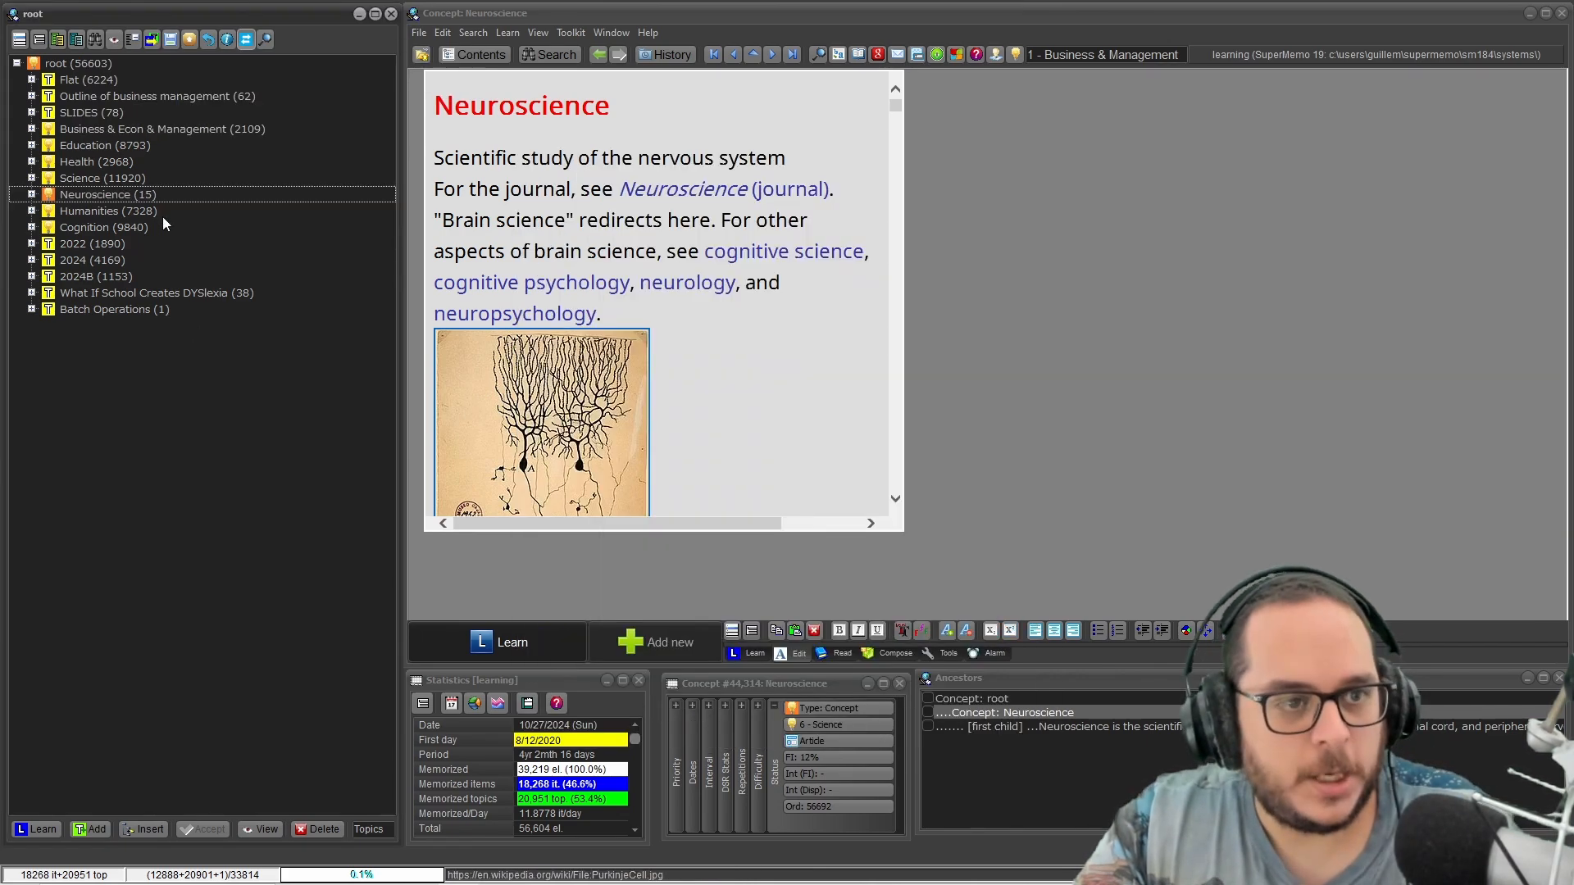
Set the concept group of all elements in the Neuroscience branch to 6 - Science and close the subset browser.
key("ctrl+space")
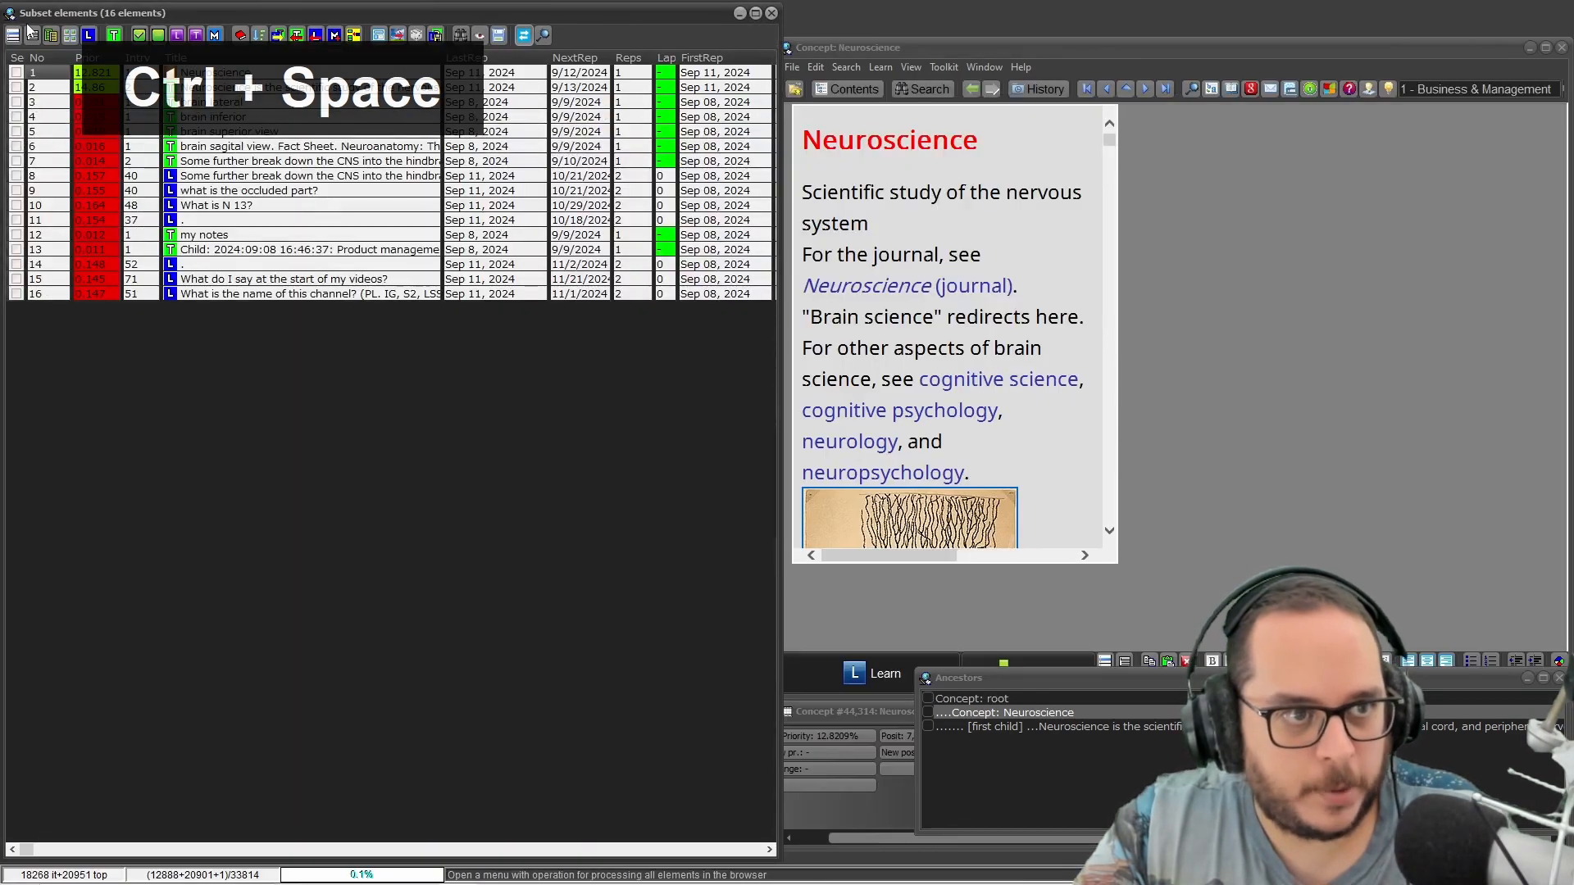
left_click(13, 34)
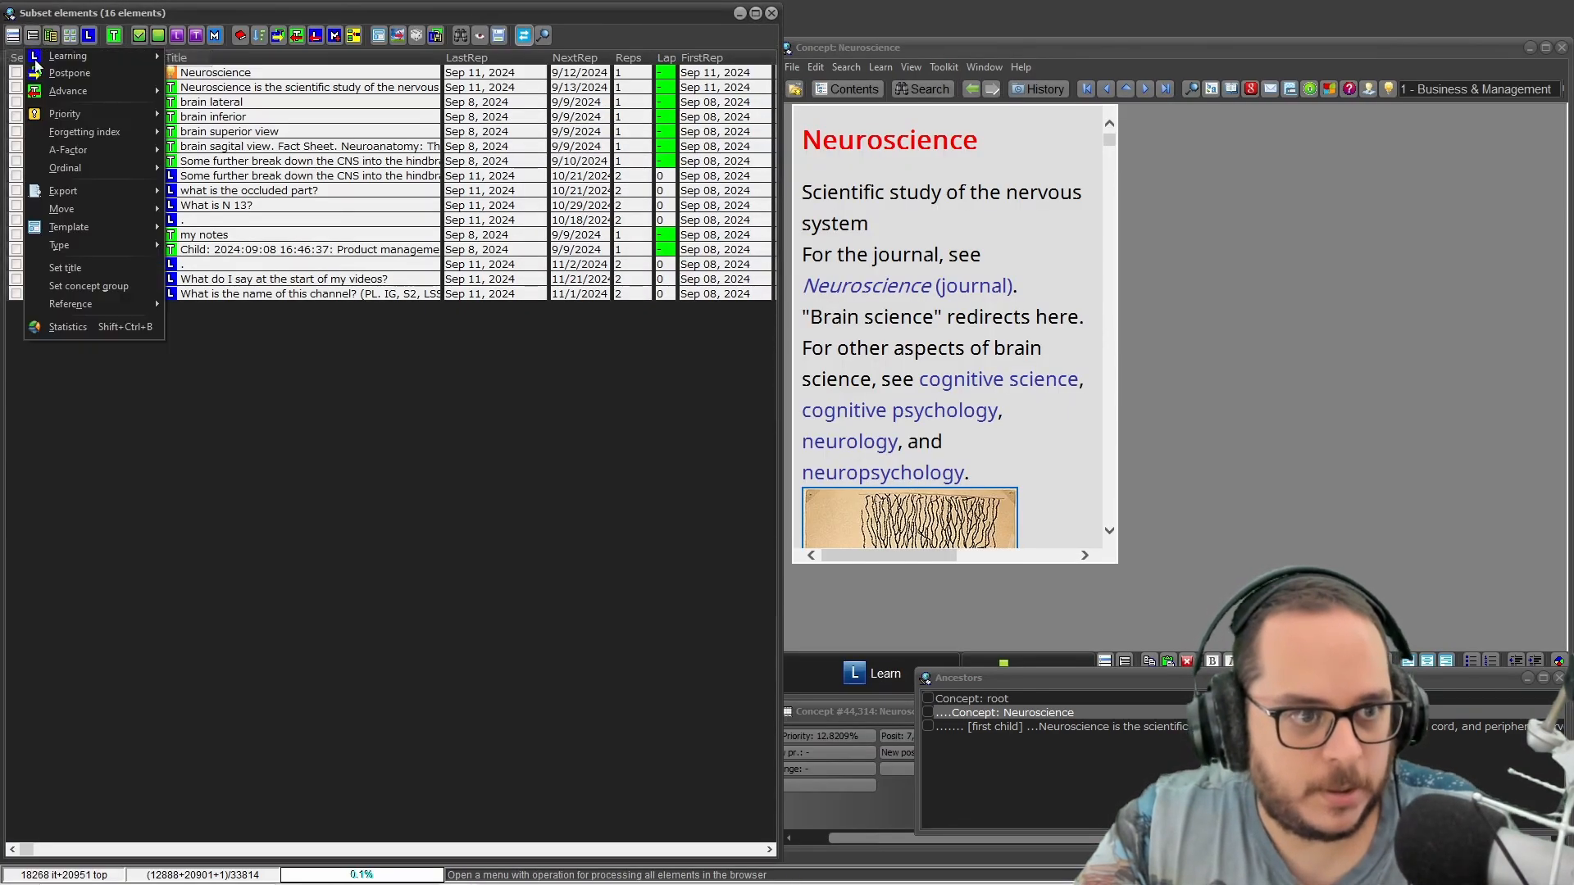
left_click(115, 292)
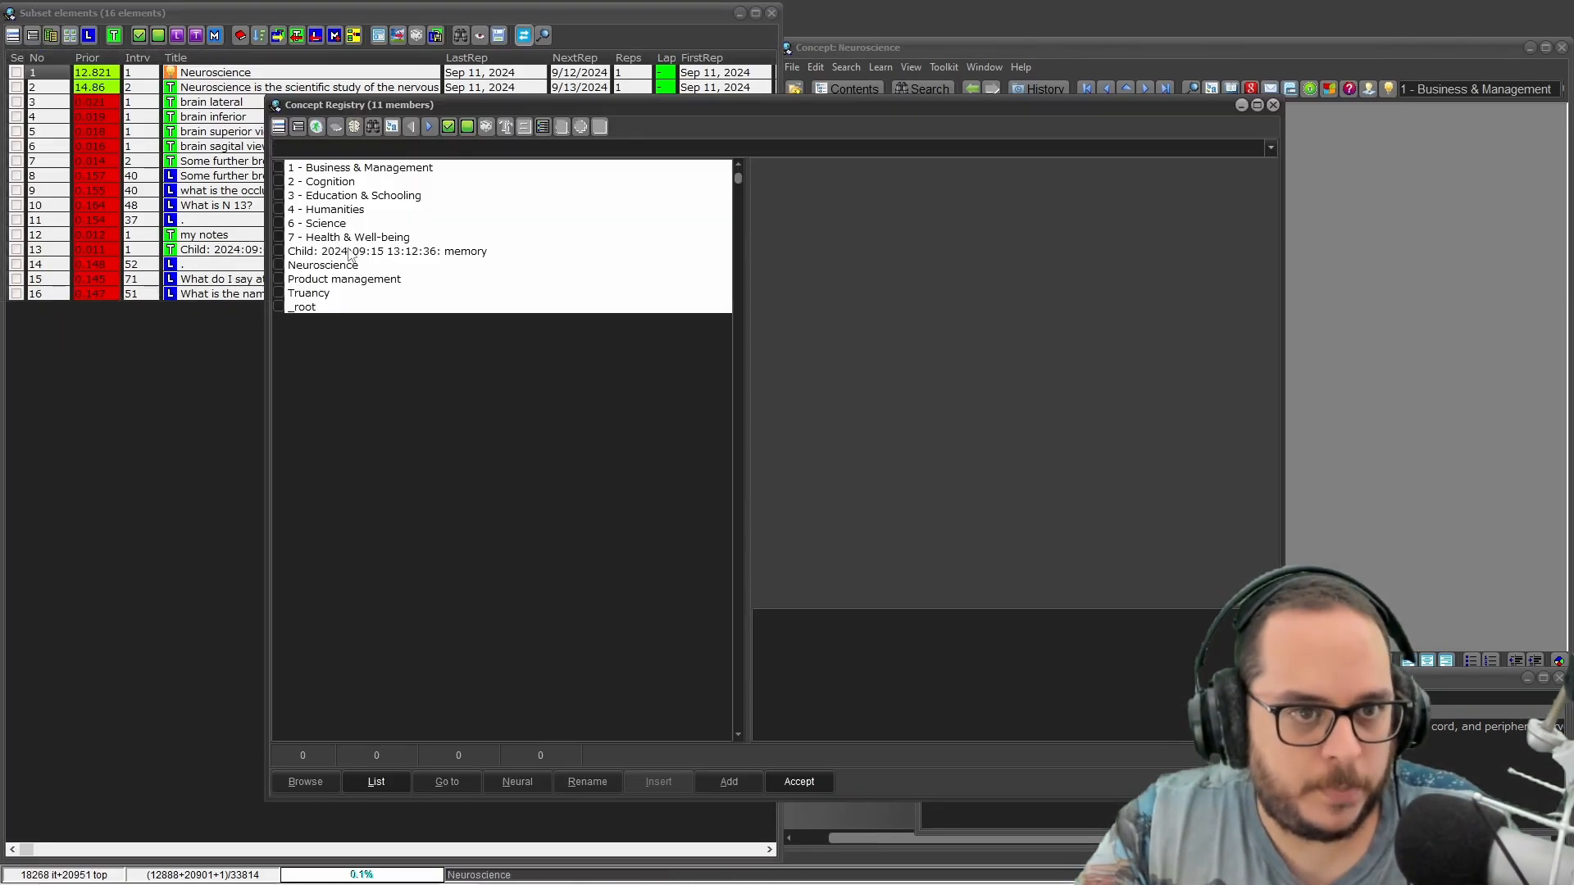
left_click(325, 226)
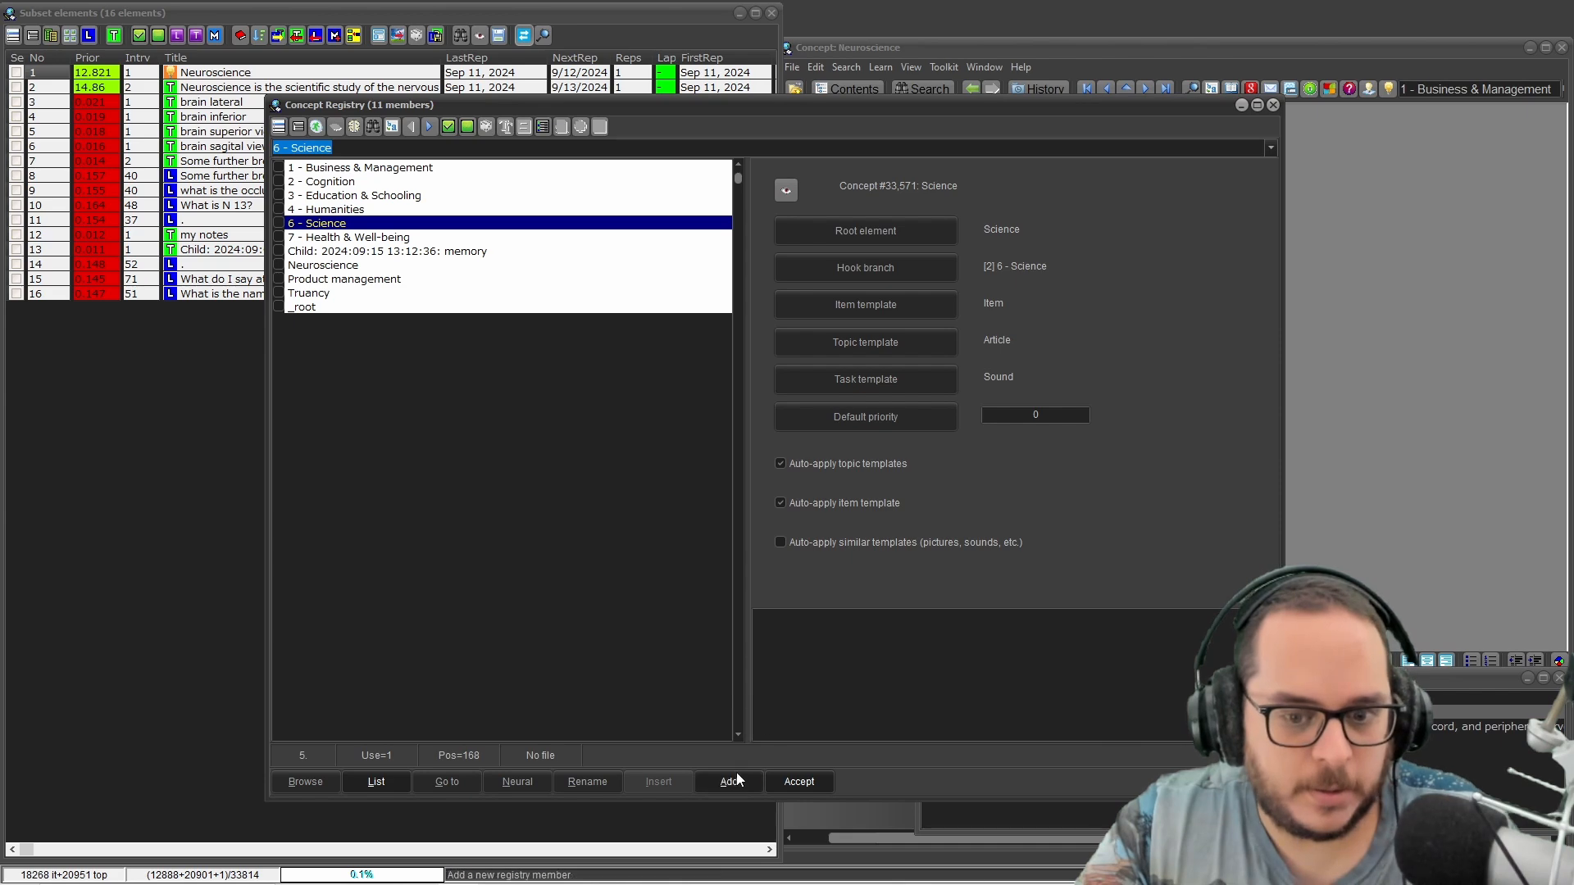
left_click(777, 780)
left_click(637, 465)
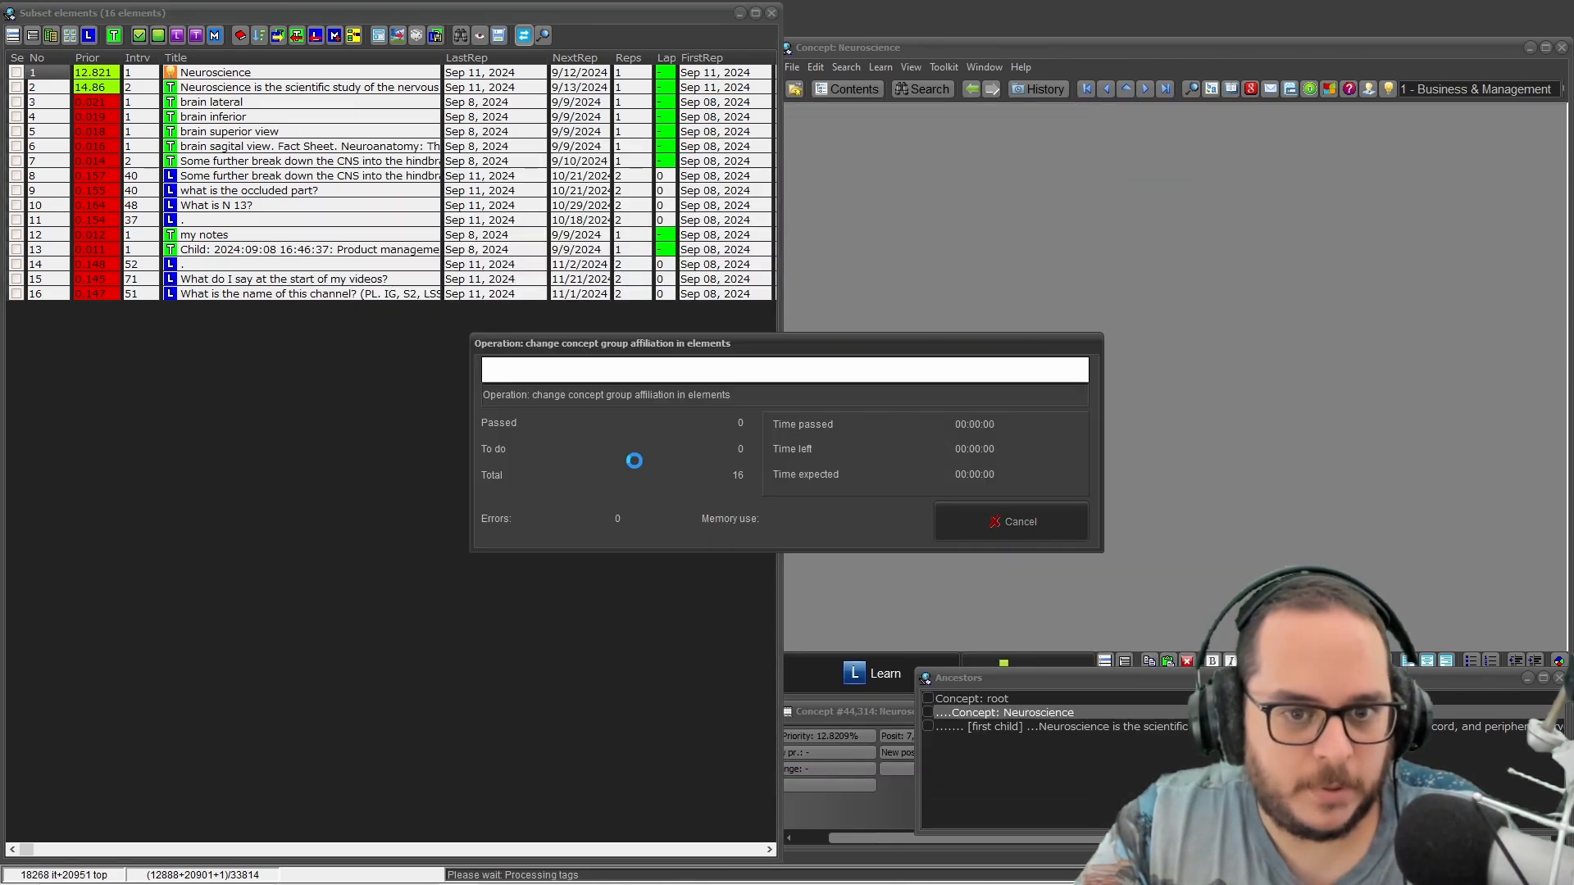
left_click(651, 465)
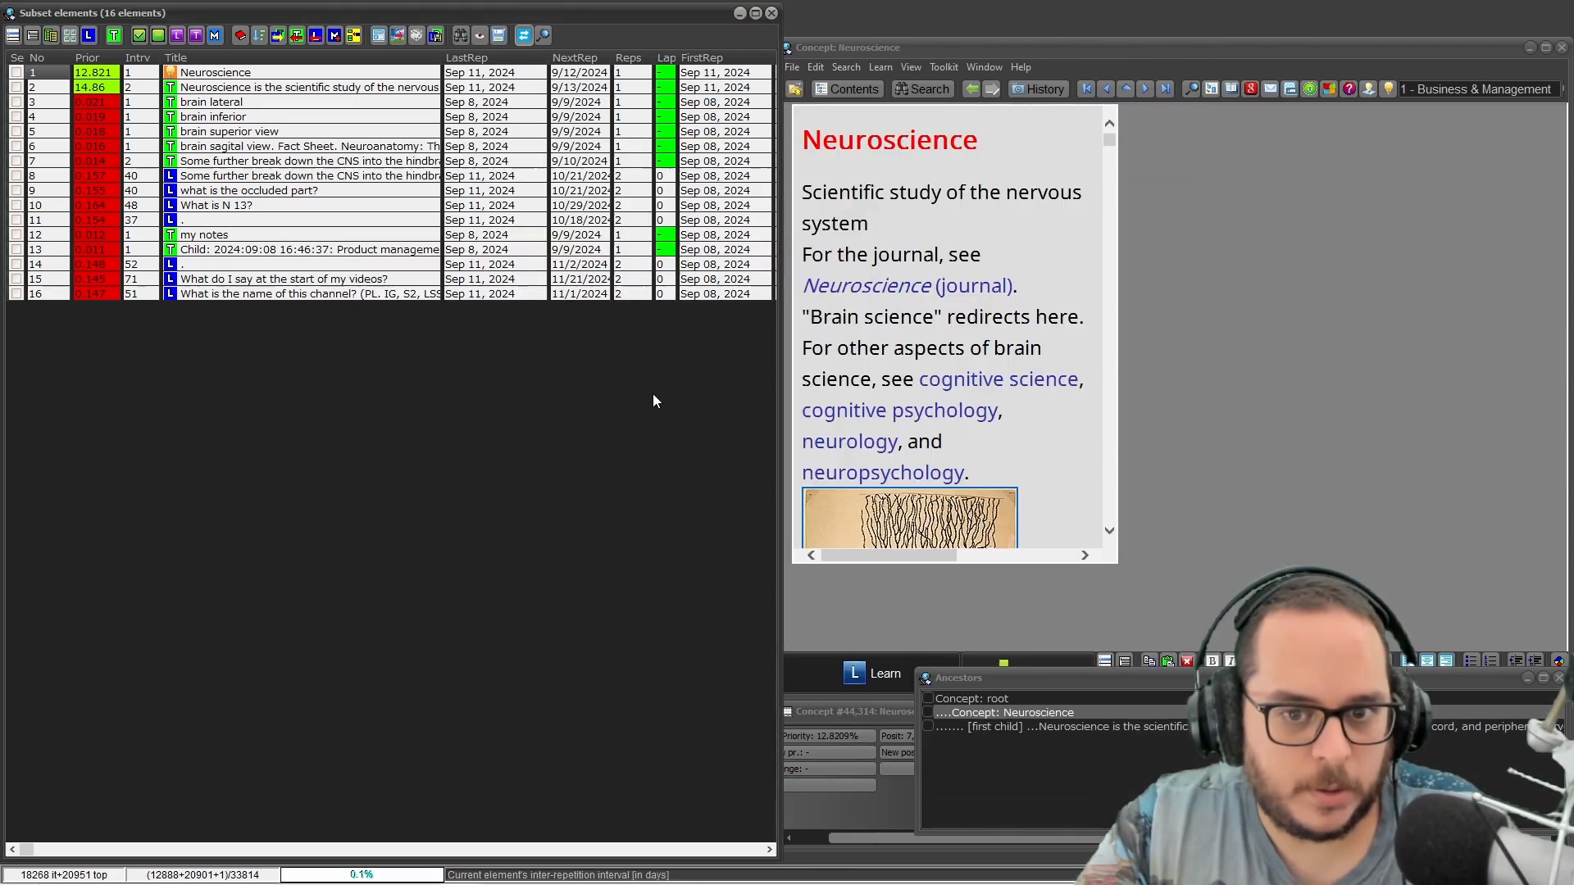
left_click(771, 14)
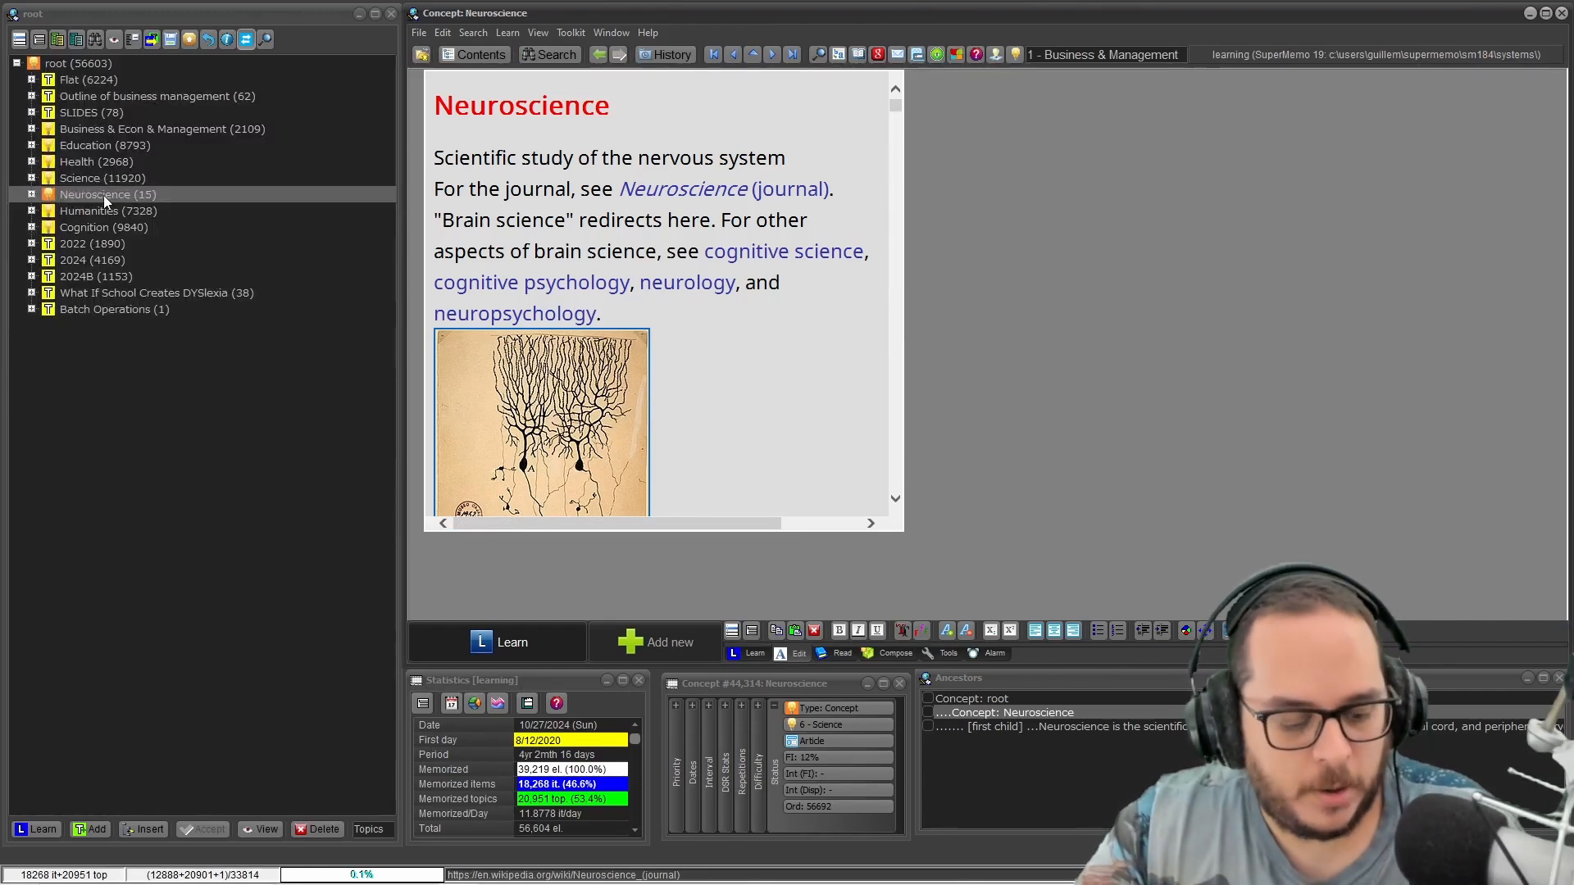
Change the Neuroscience element's type to Topic and move it into the Science branch.
key("ctrl+shift+p")
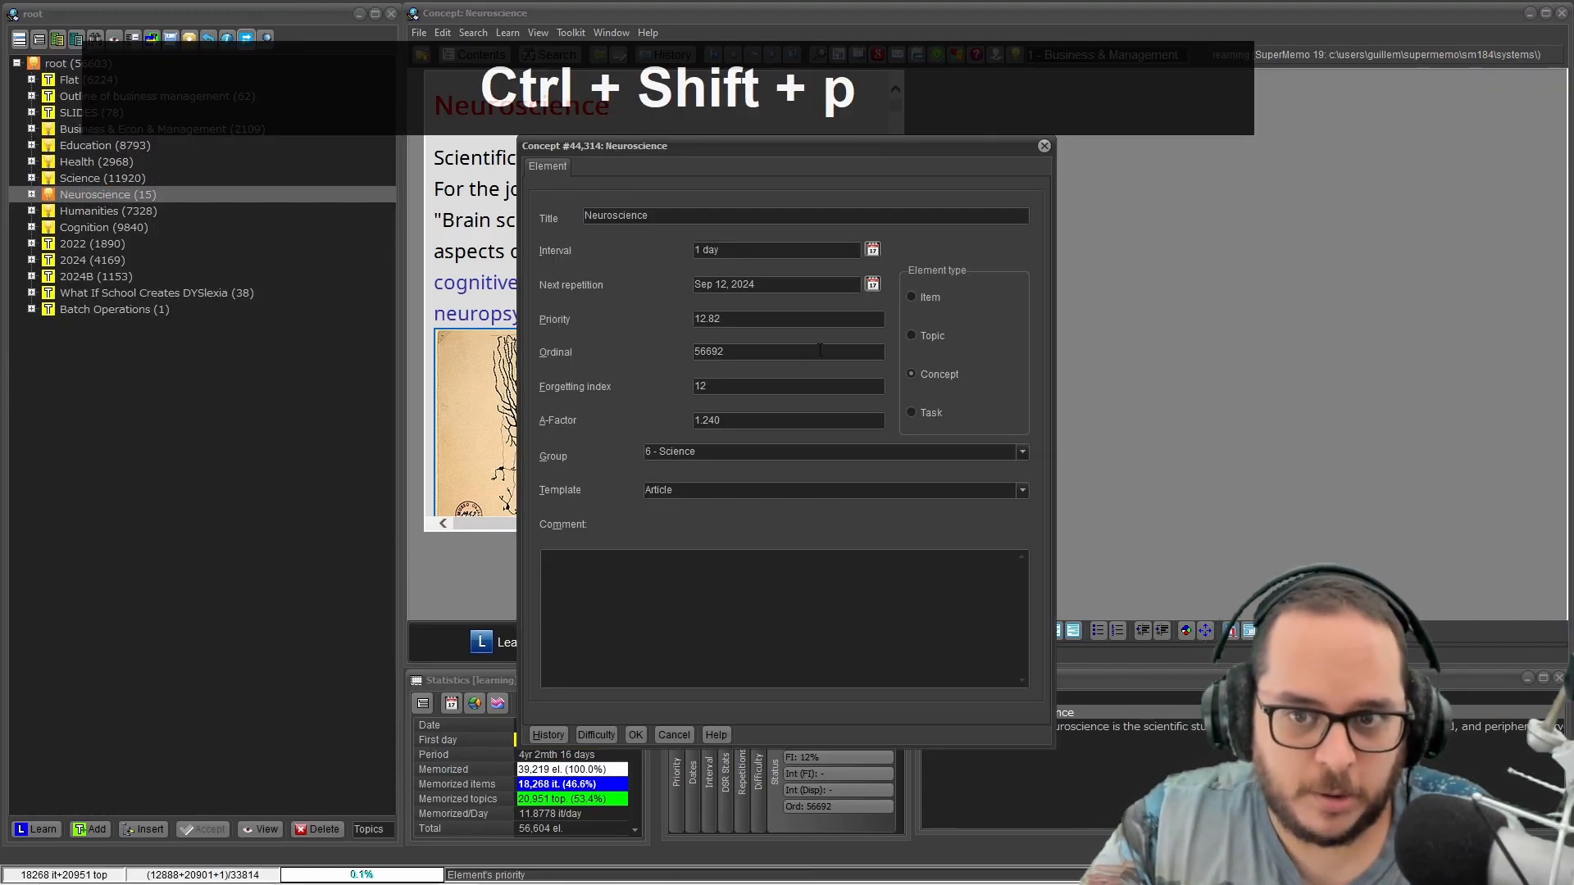
left_click(921, 335)
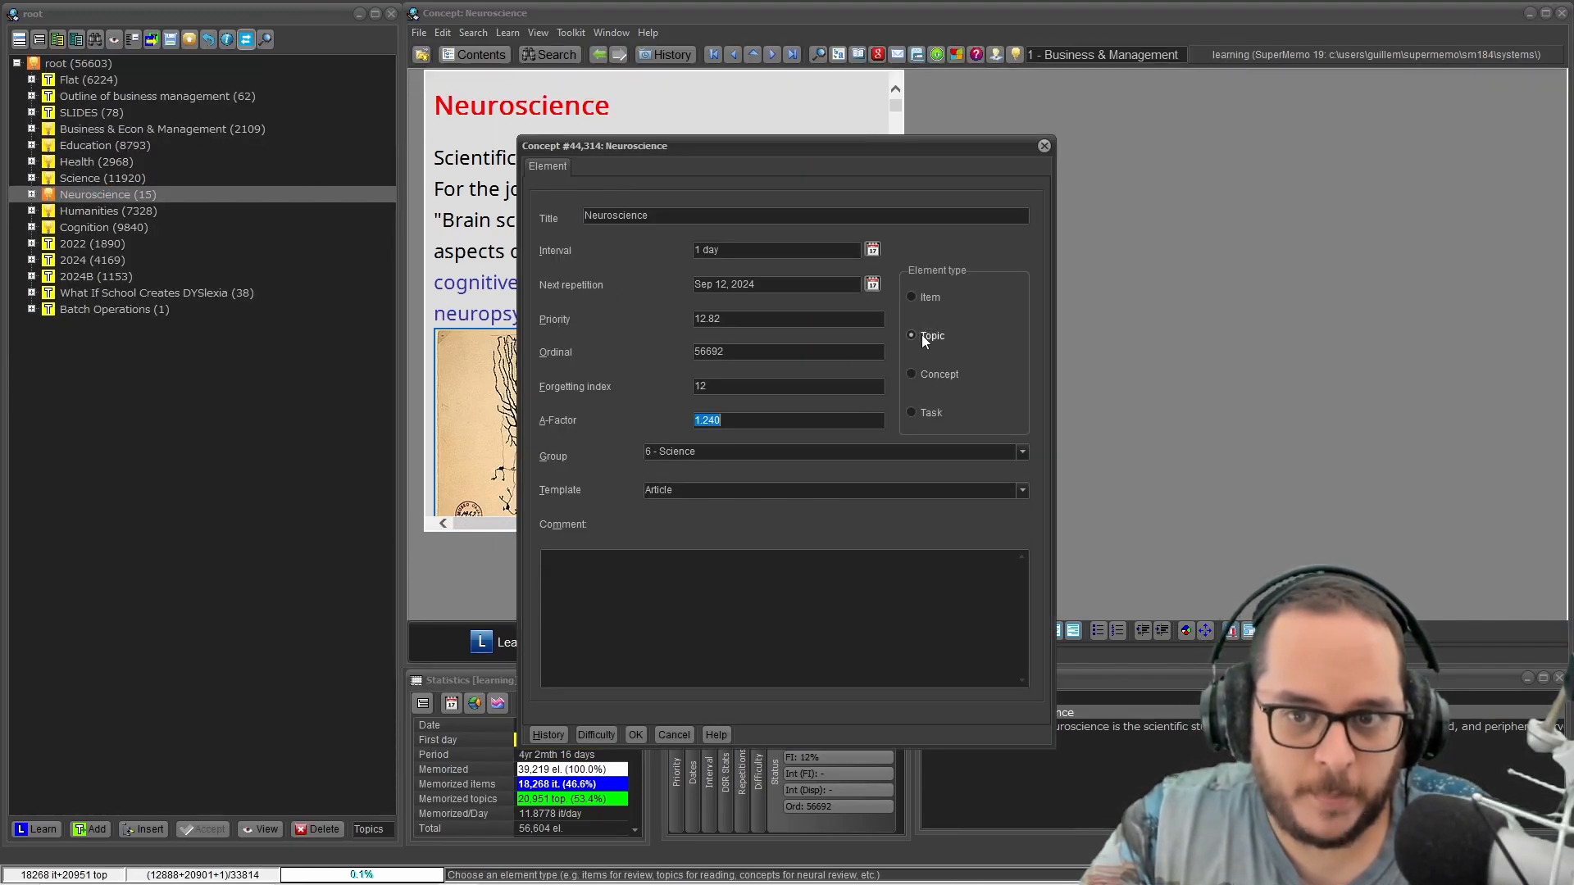
left_click(634, 735)
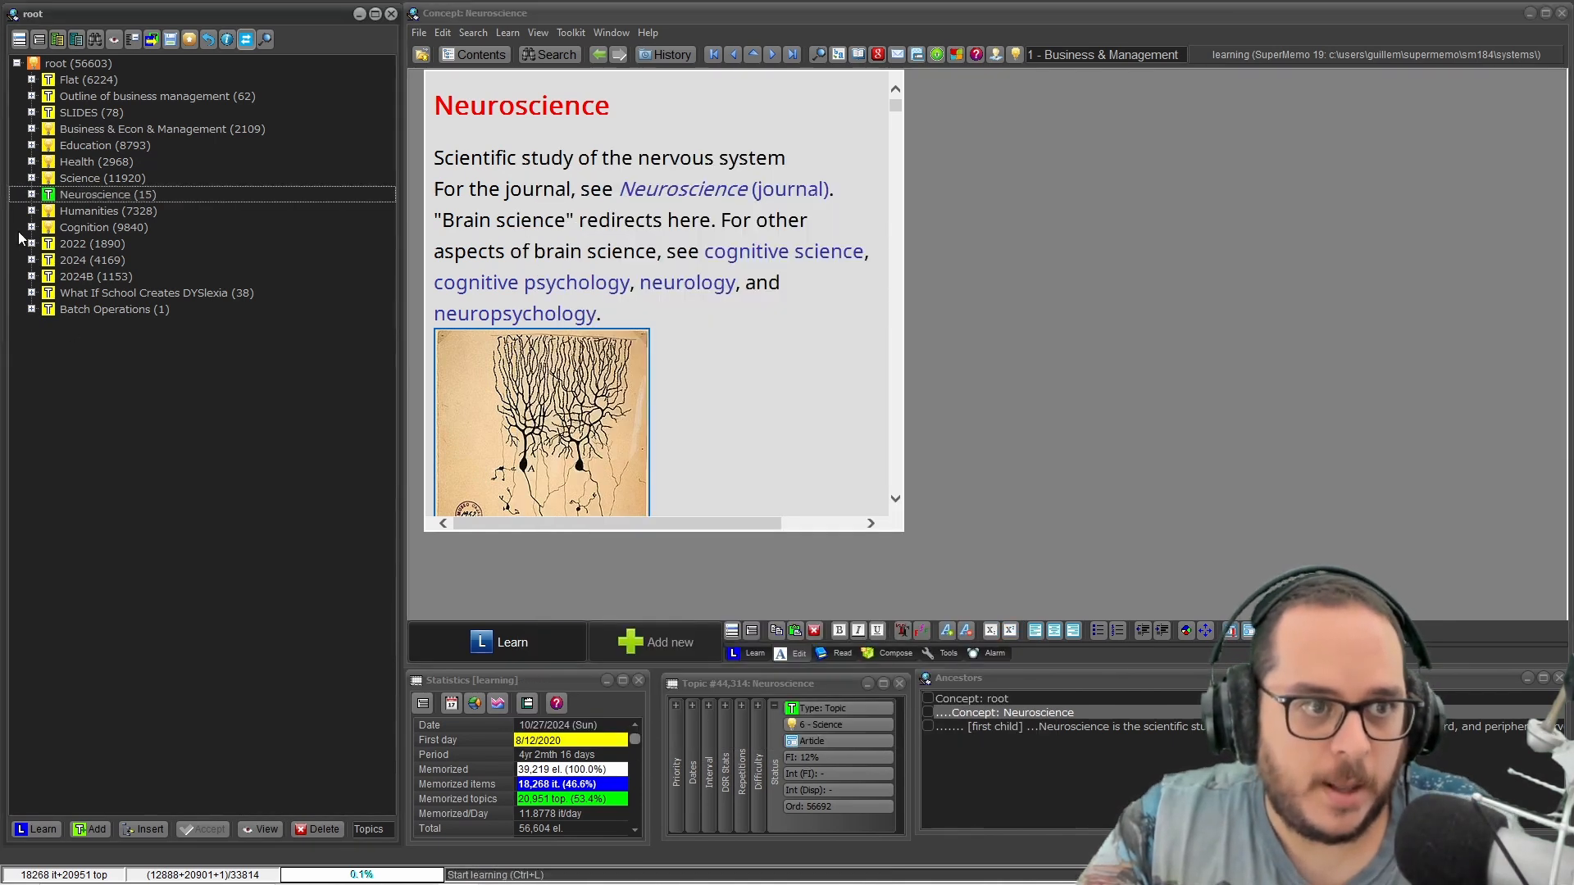
left_click_drag(72, 193, 82, 174)
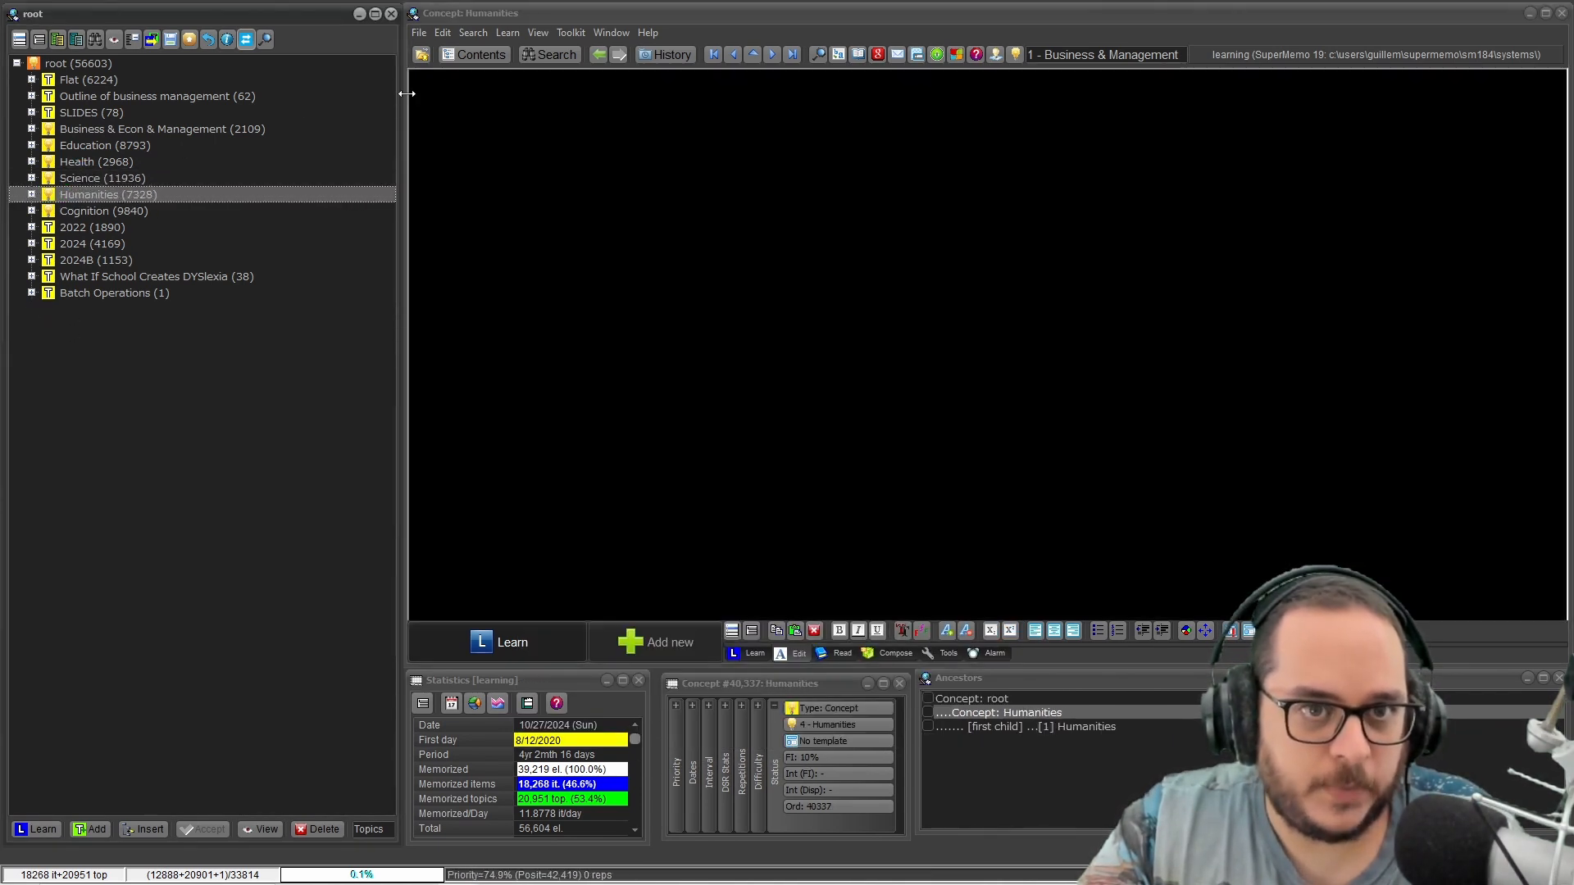
Review the remaining concepts in the concept registry and close it.
left_click(473, 33)
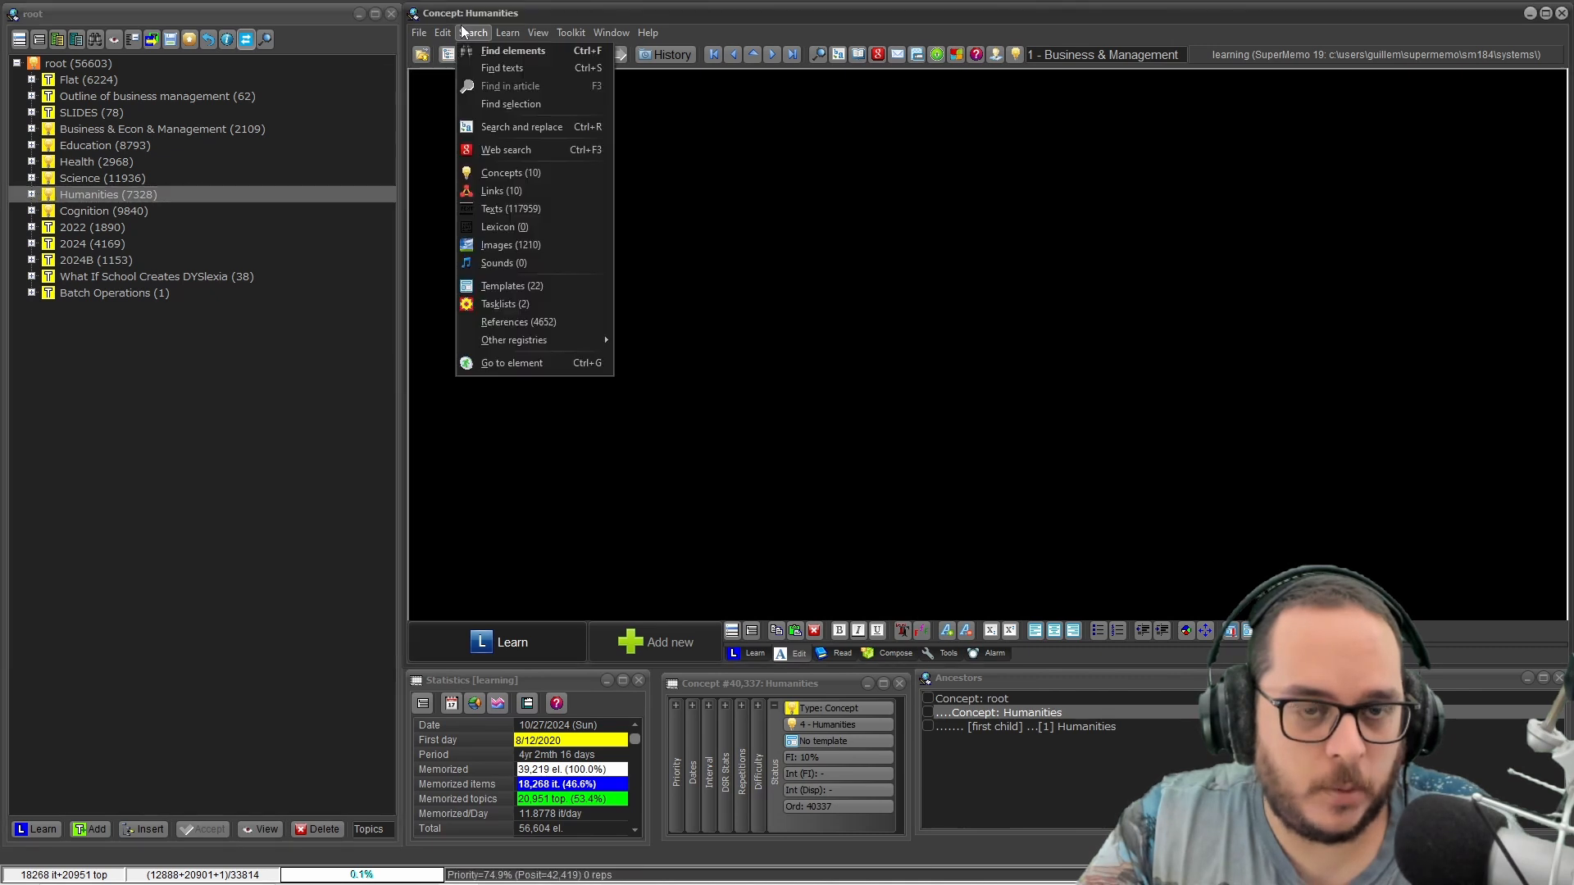
left_click(543, 178)
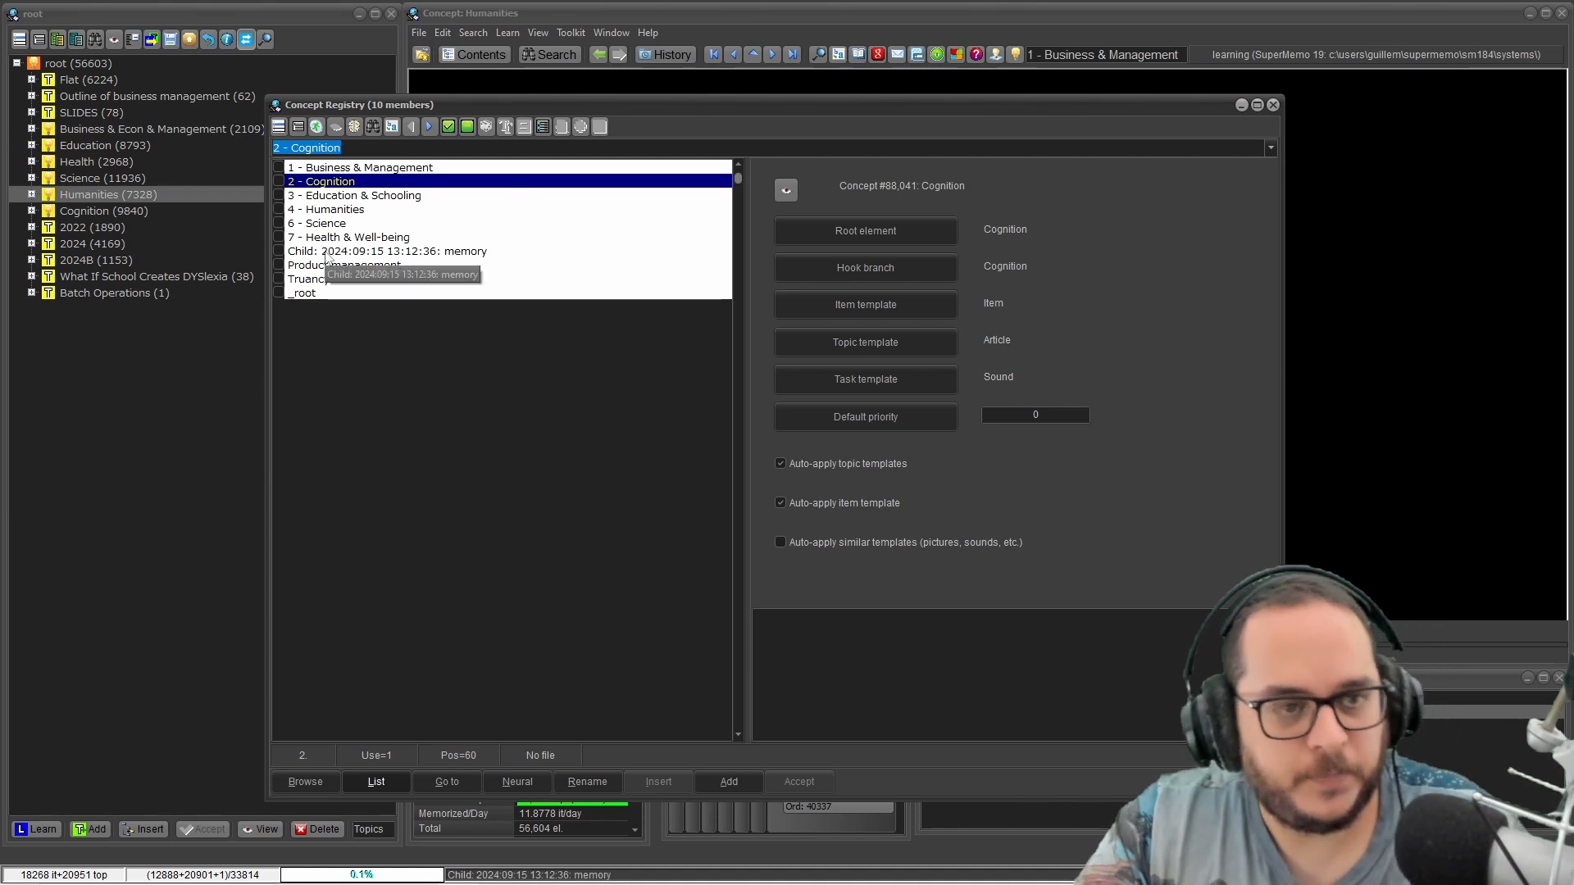
key("Escape")
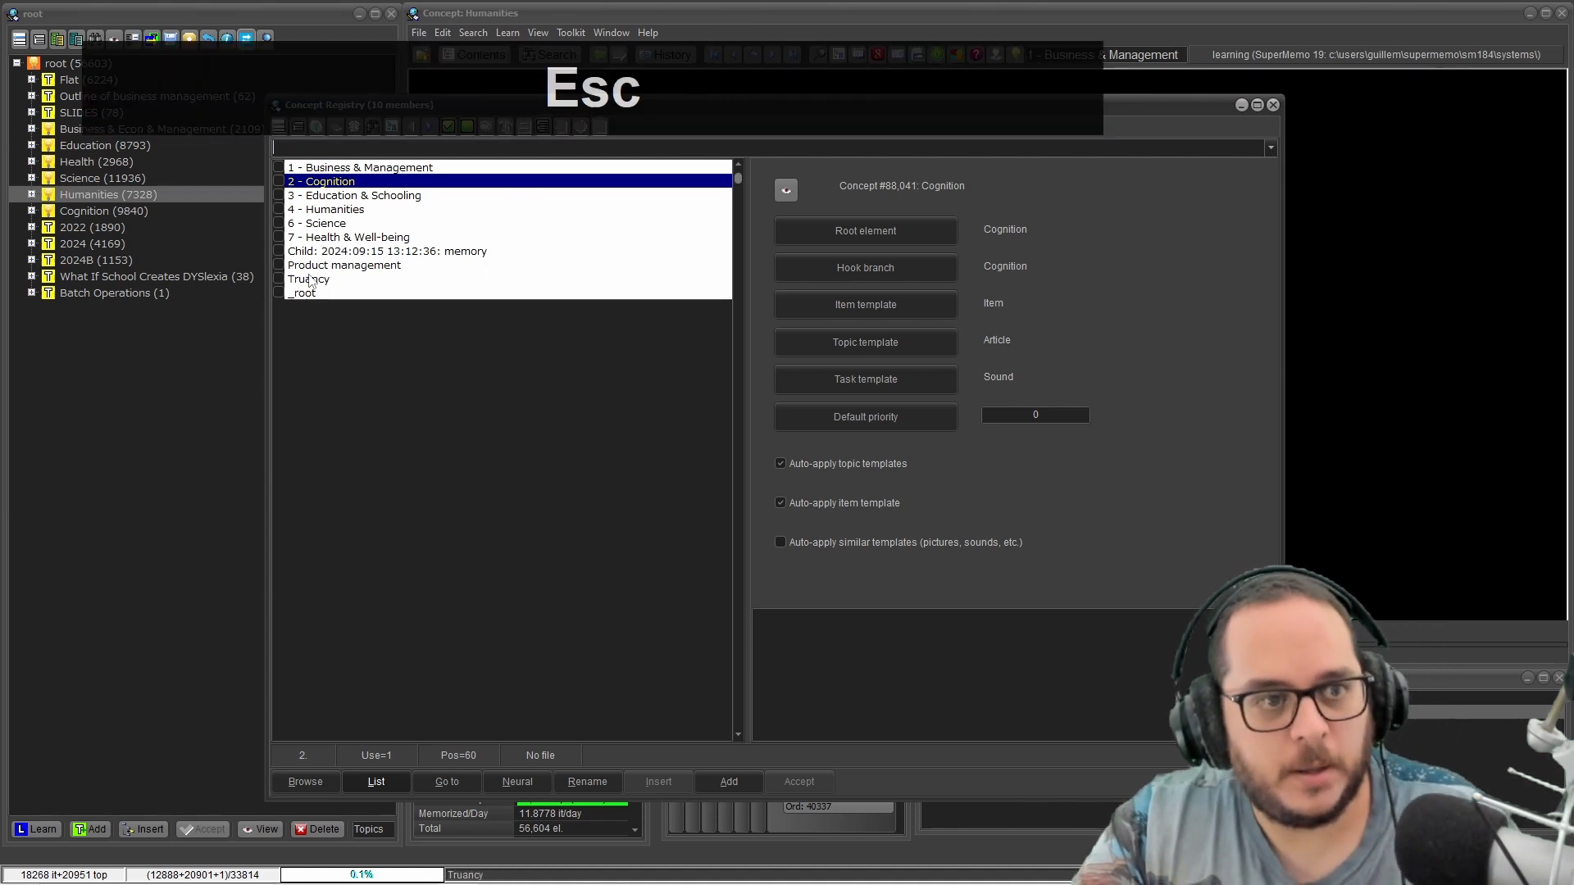
left_click(1273, 107)
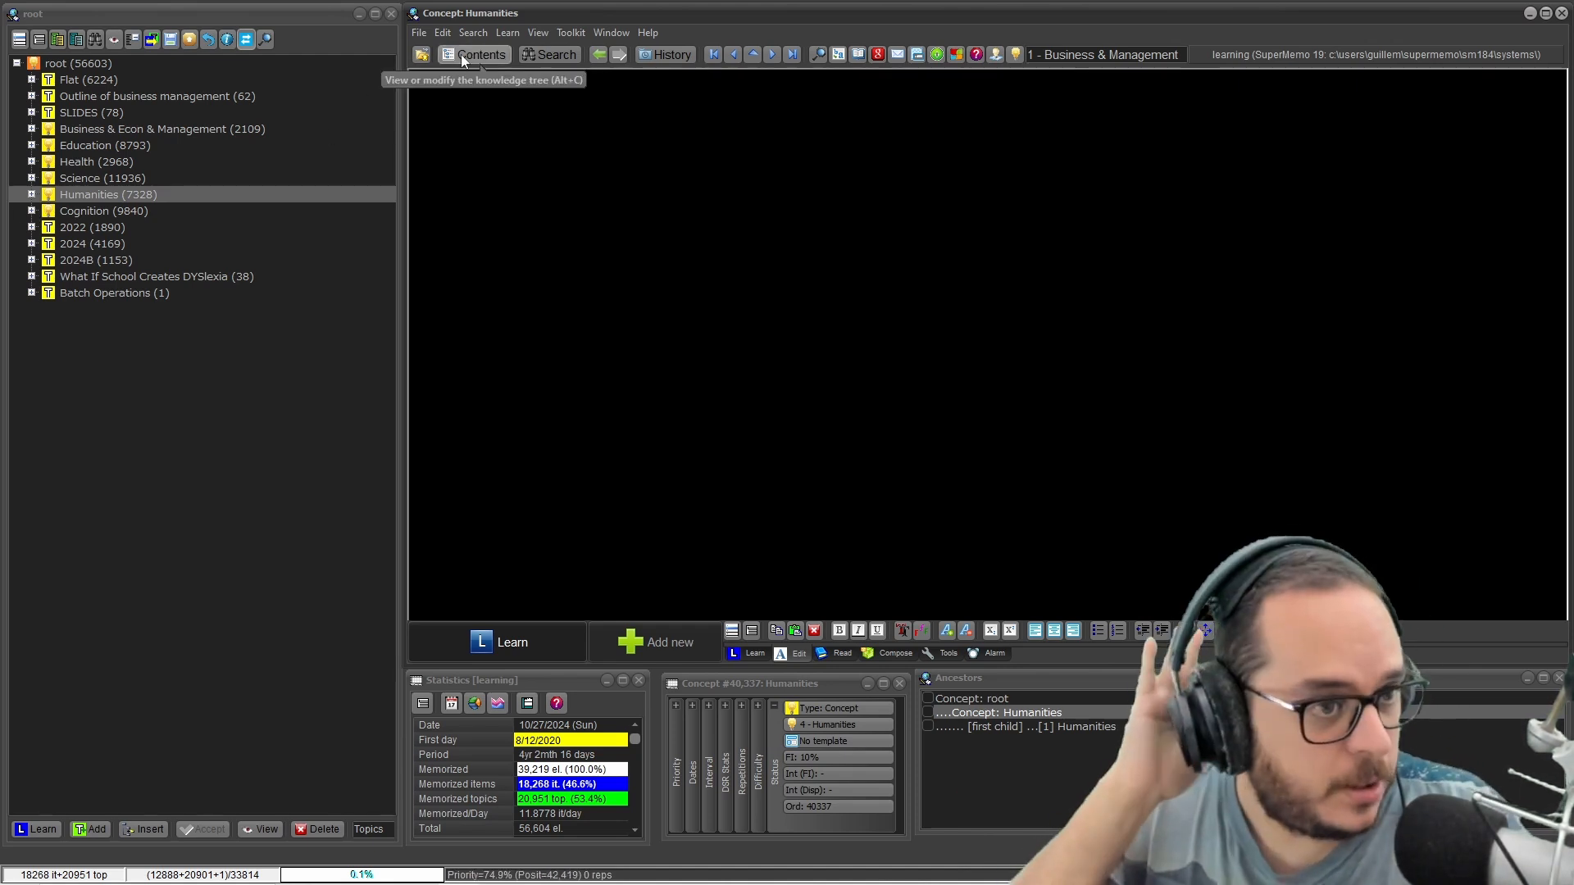
left_click(66, 207)
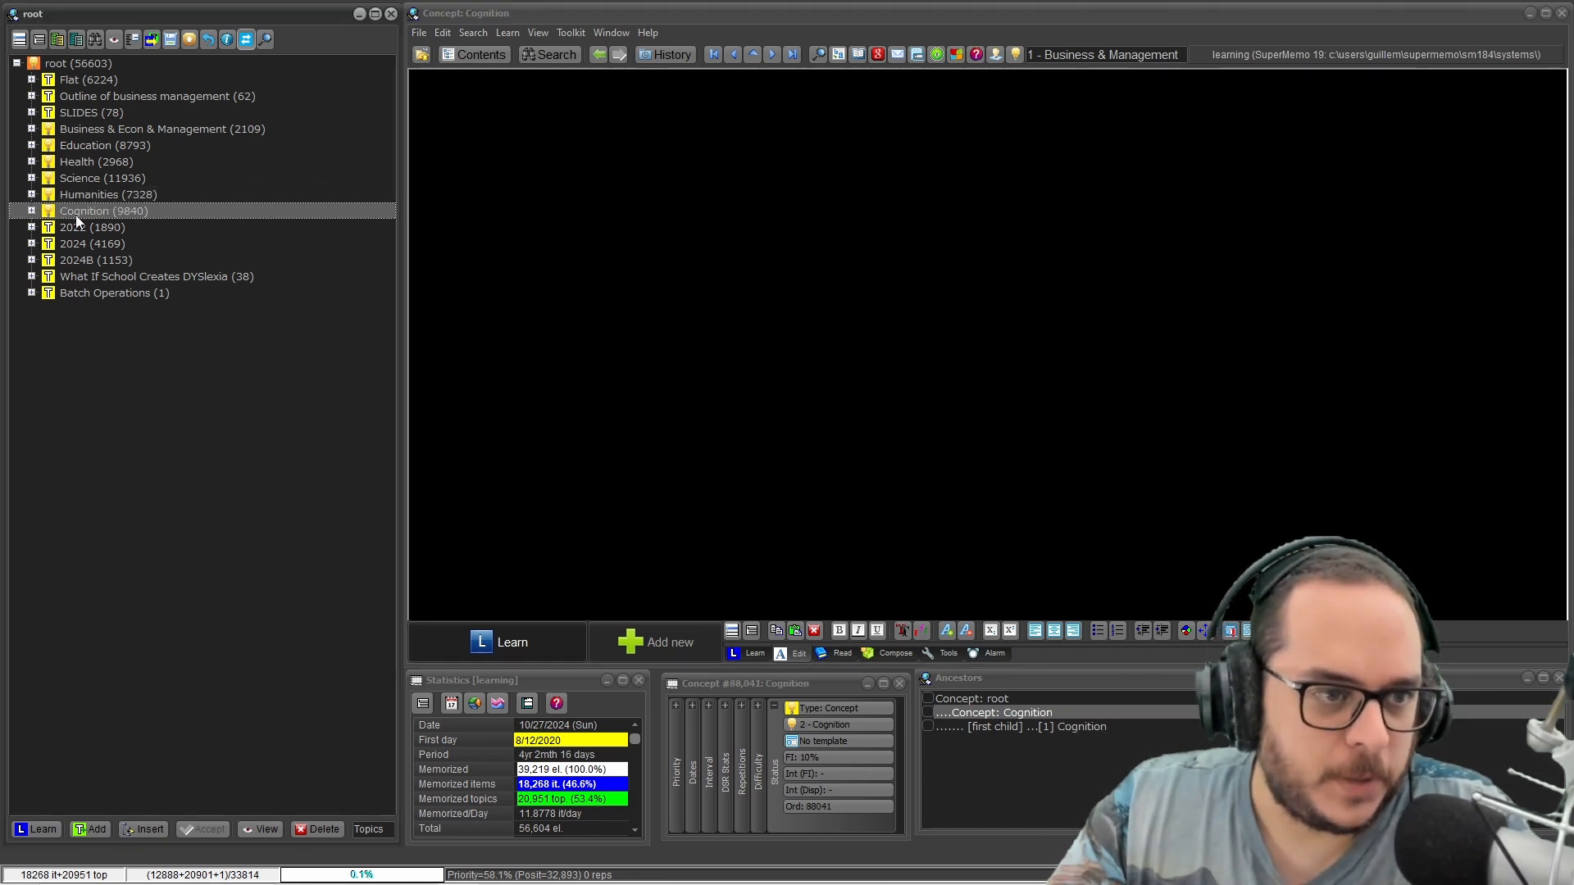
left_click(79, 180)
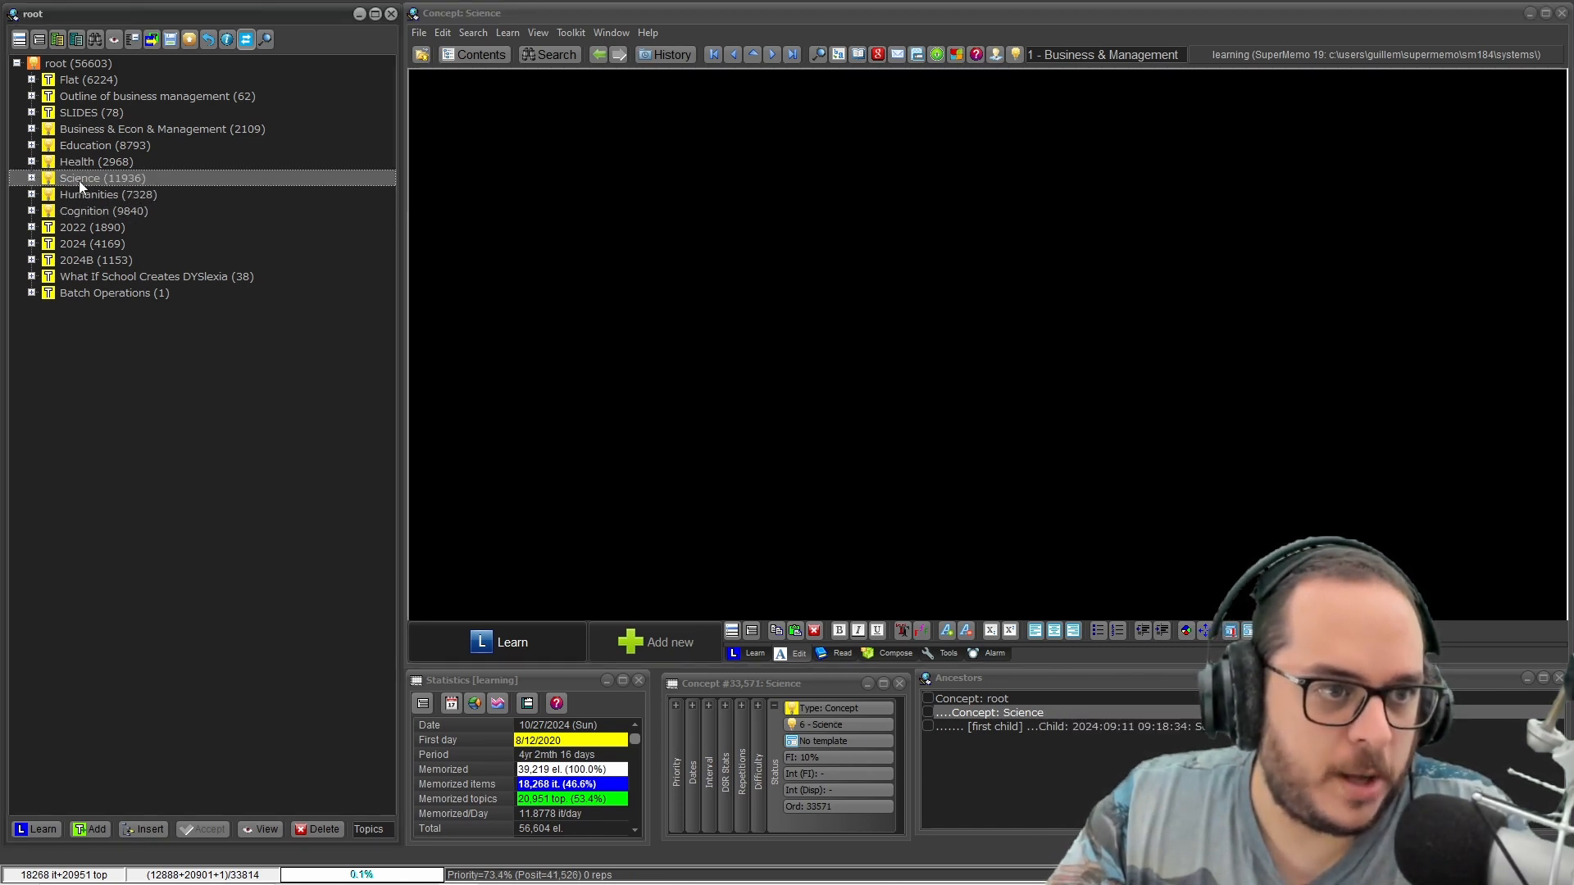
right_click(78, 179)
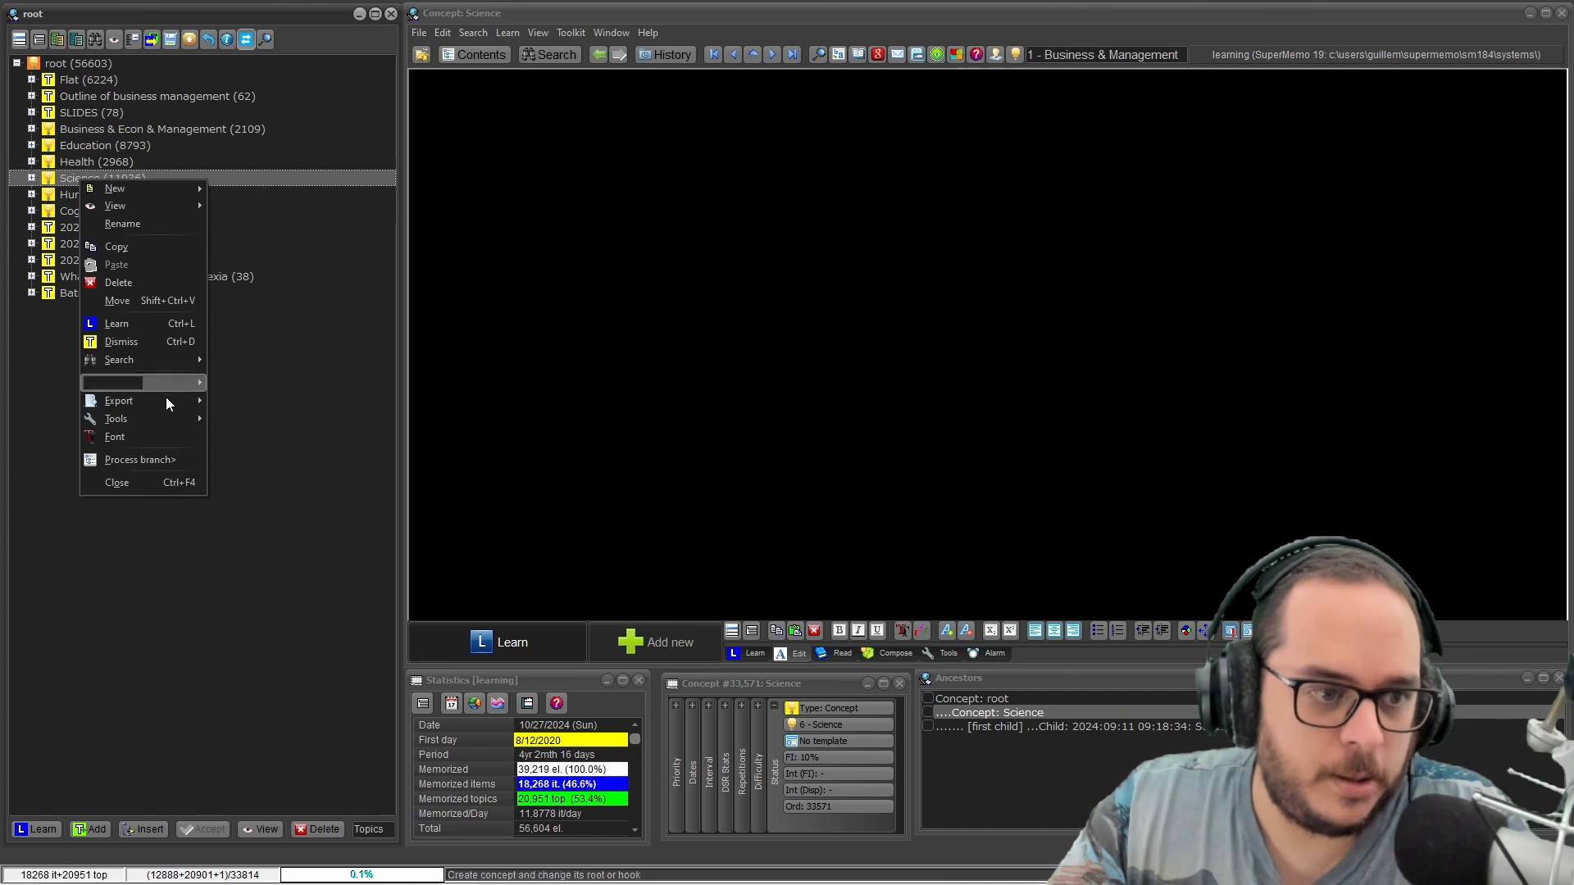
left_click(168, 461)
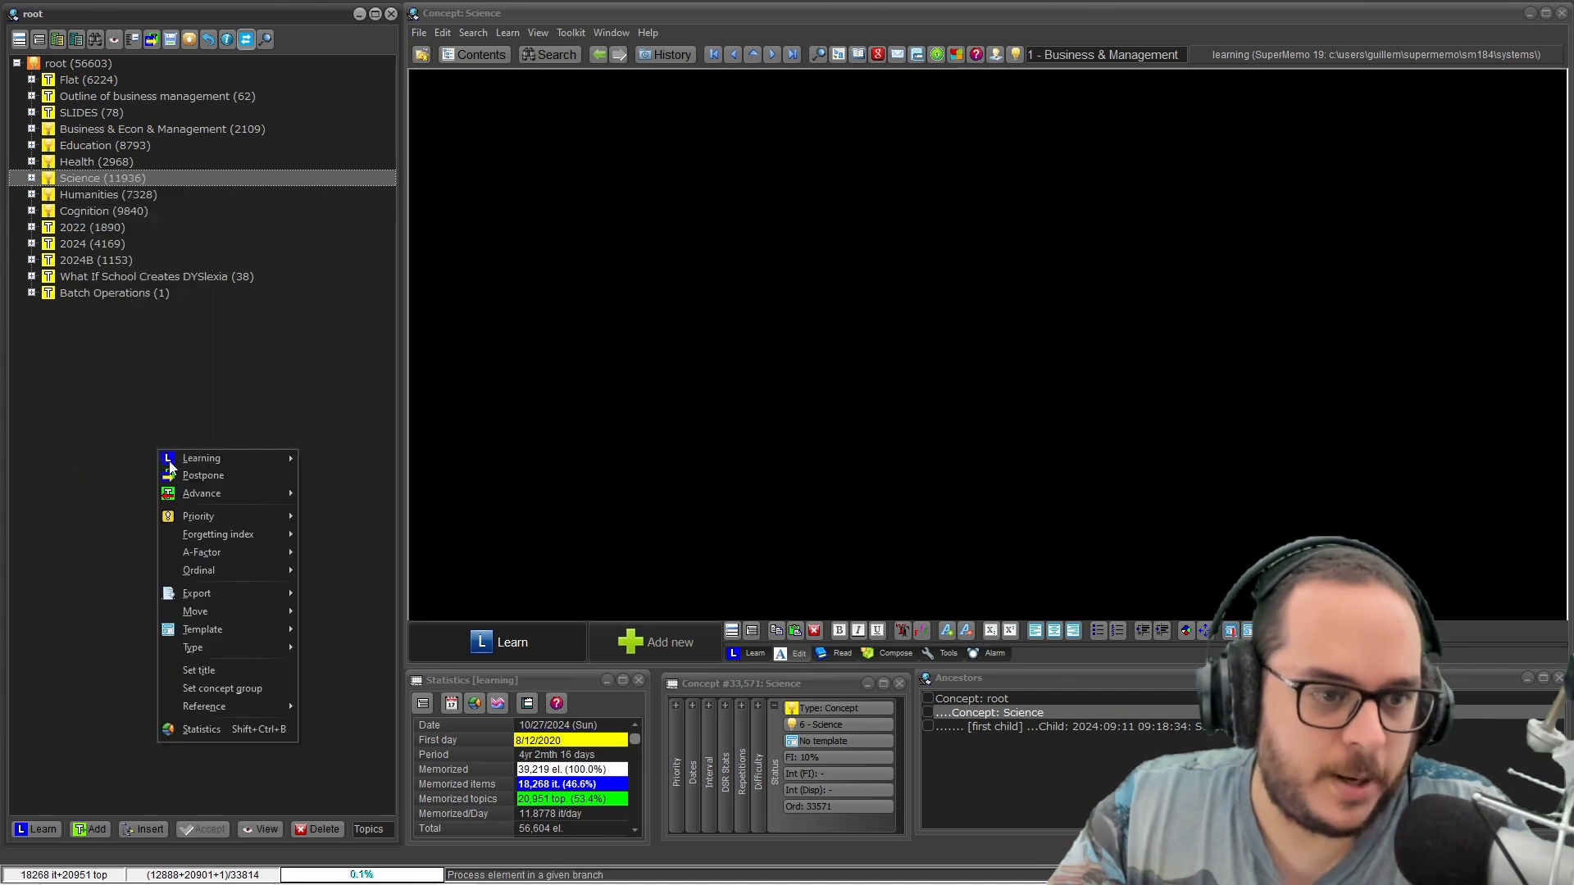
left_click(230, 689)
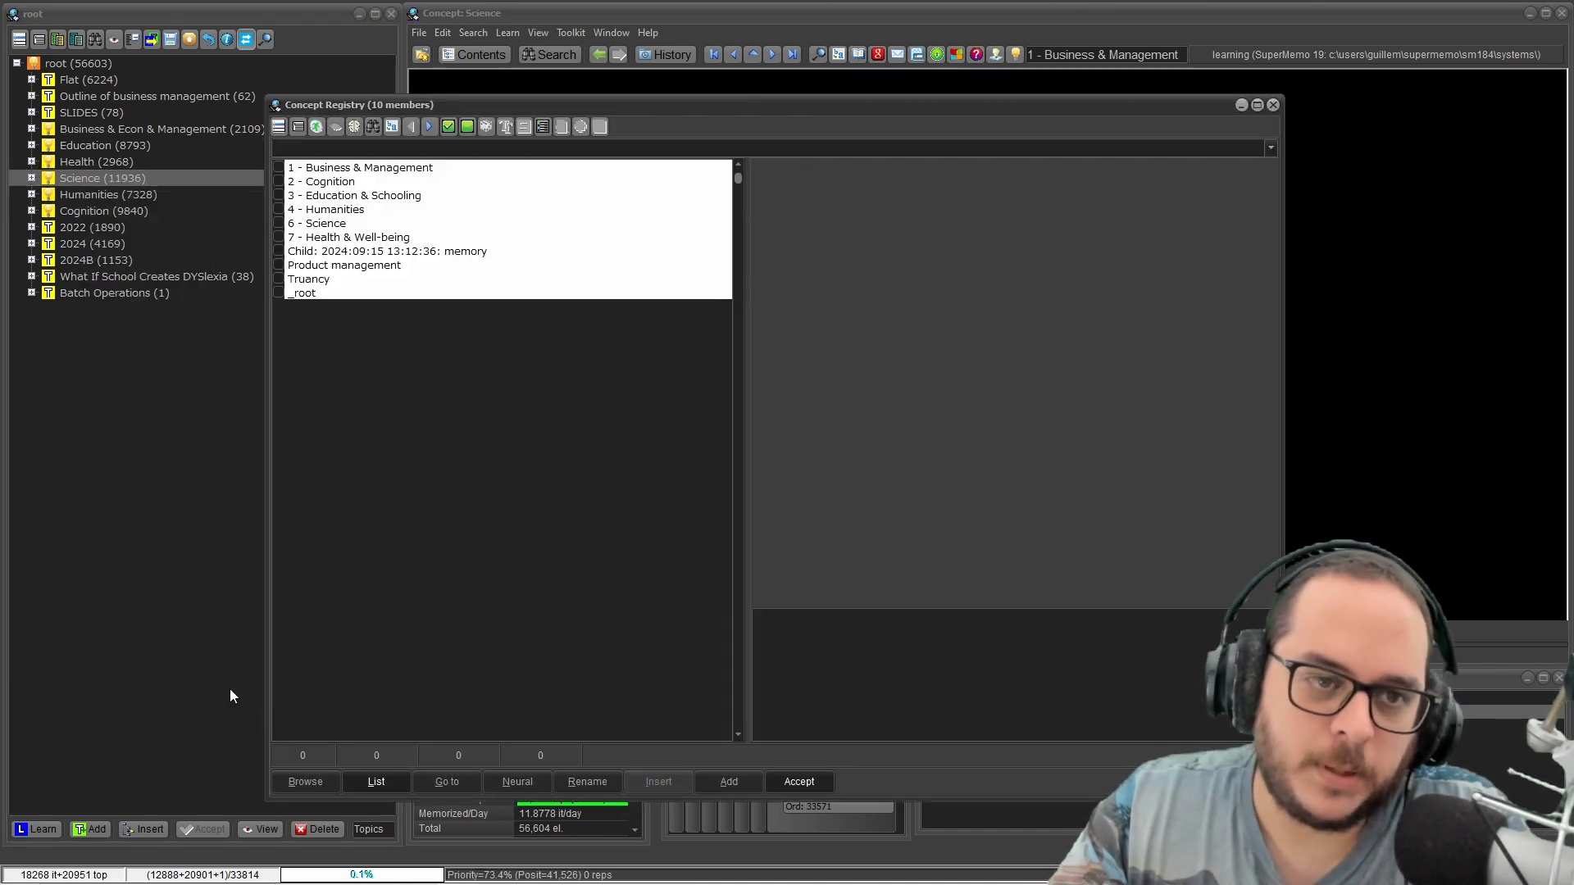
key("Escape")
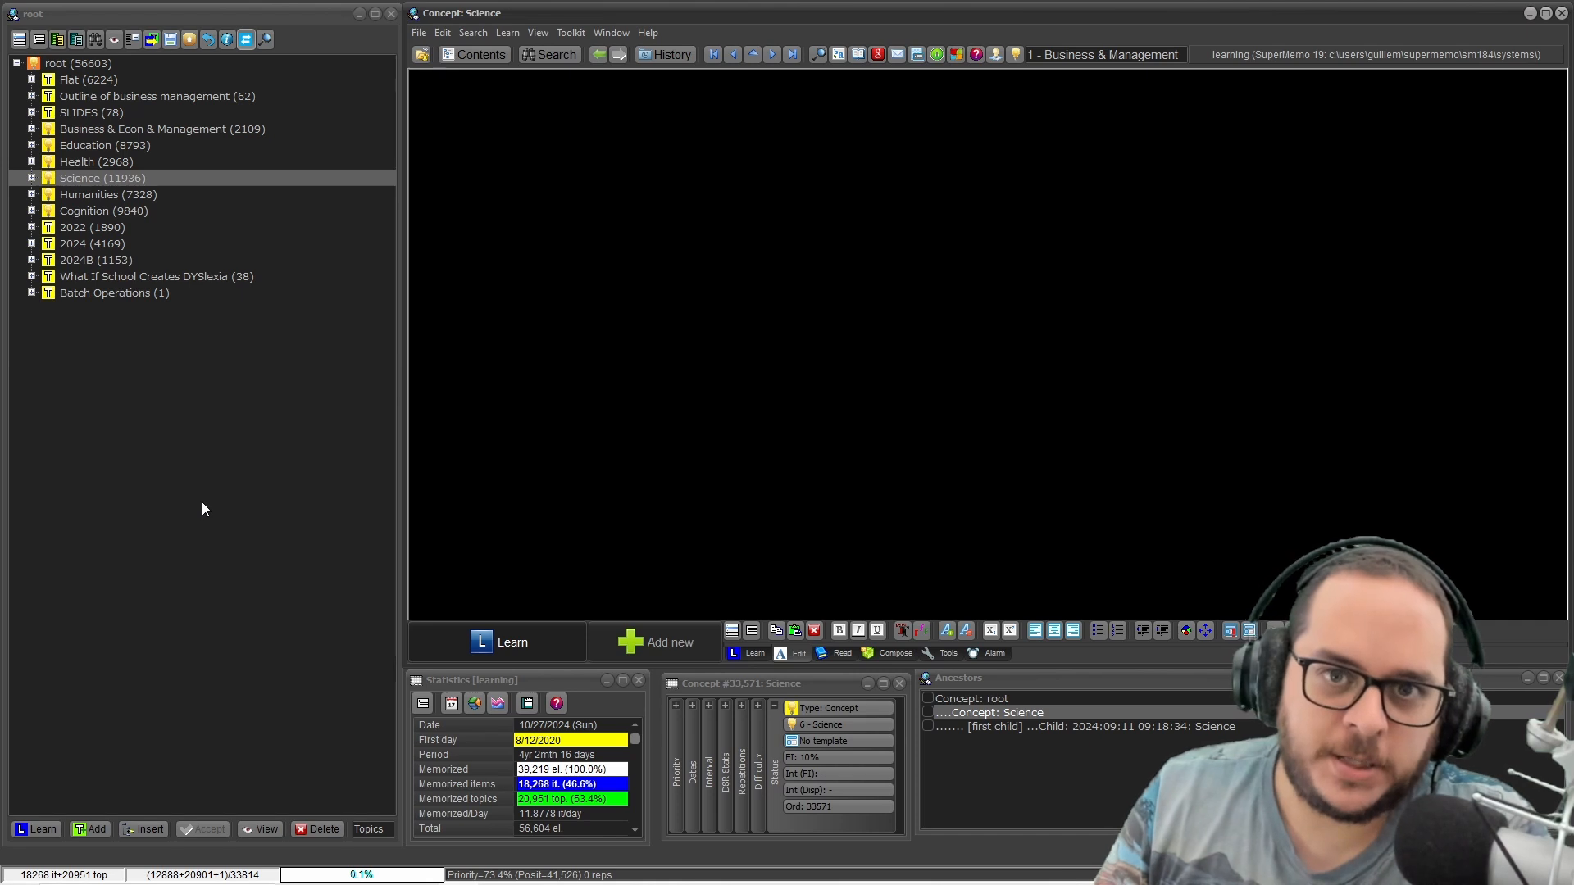